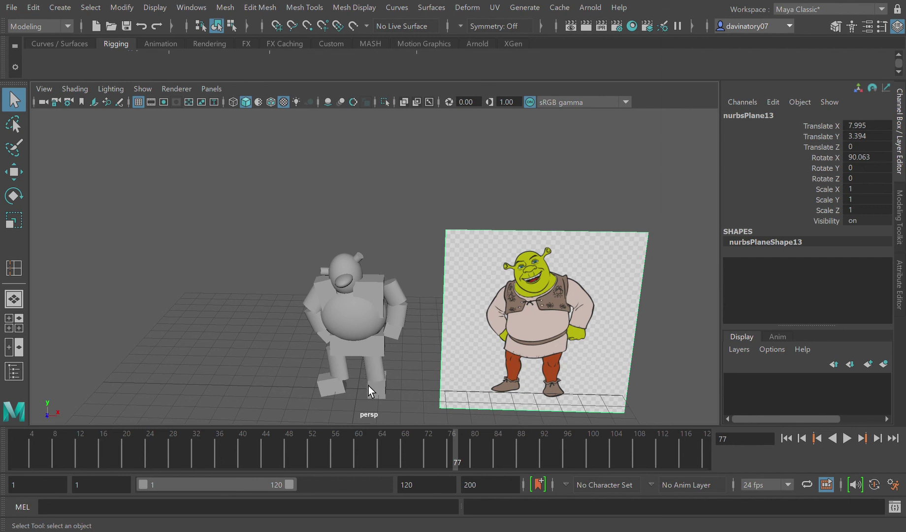
Select the chest block beside the head, frame it and isolate it in the viewport.
scroll(368, 386, "up", 5)
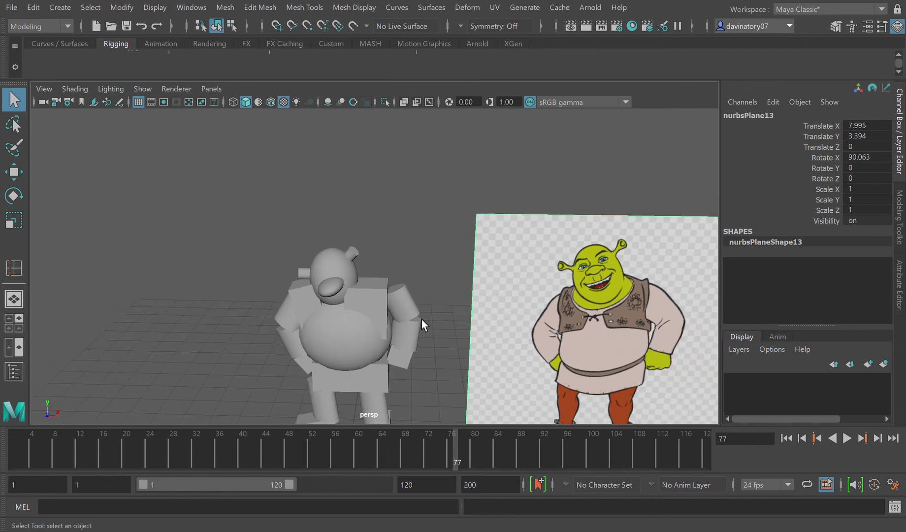
left_click(379, 305)
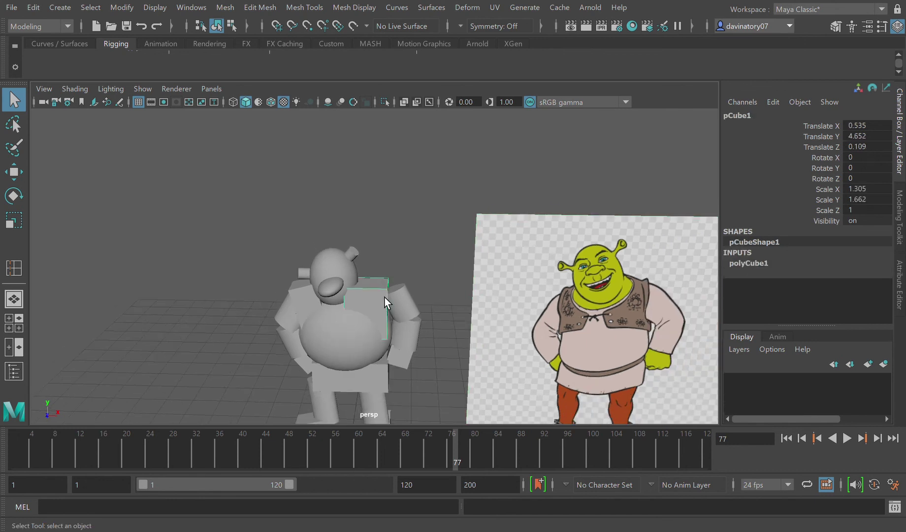
key("f")
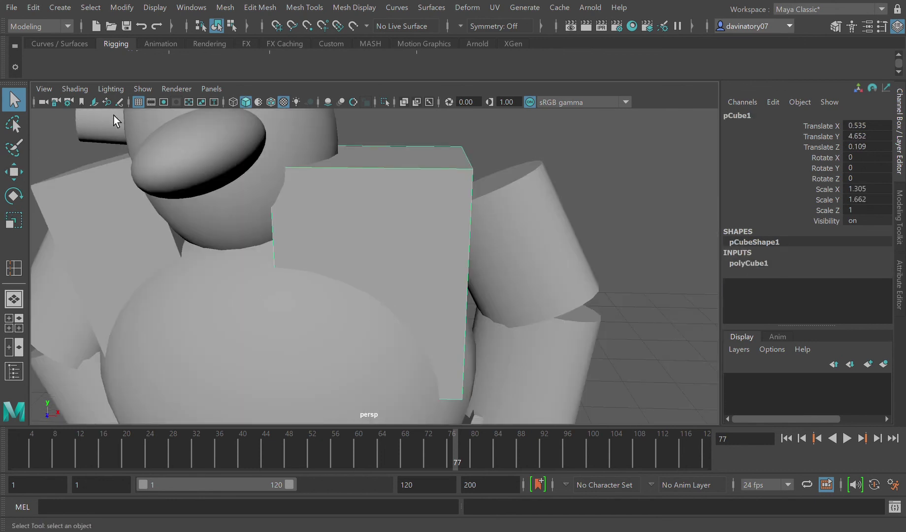
left_click(386, 102)
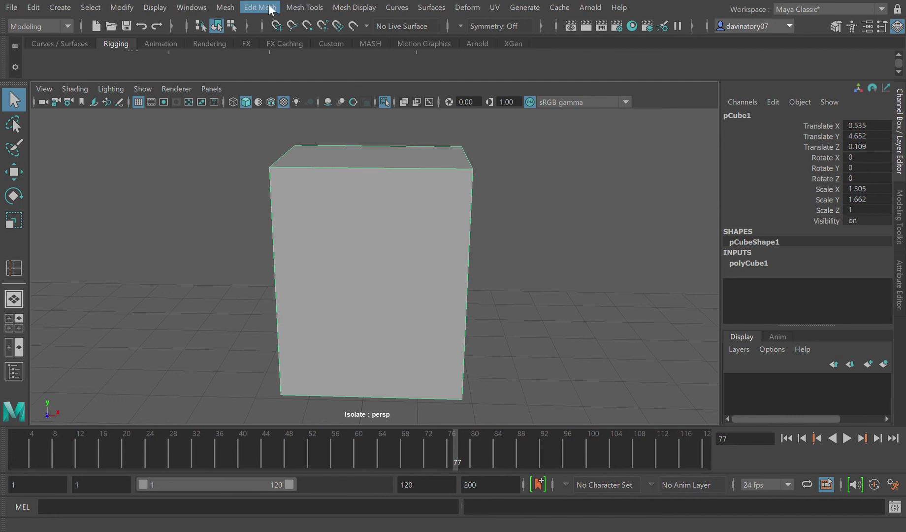
Insert a vertical edge loop through the middle of the isolated block.
left_click(290, 8)
left_click(318, 105)
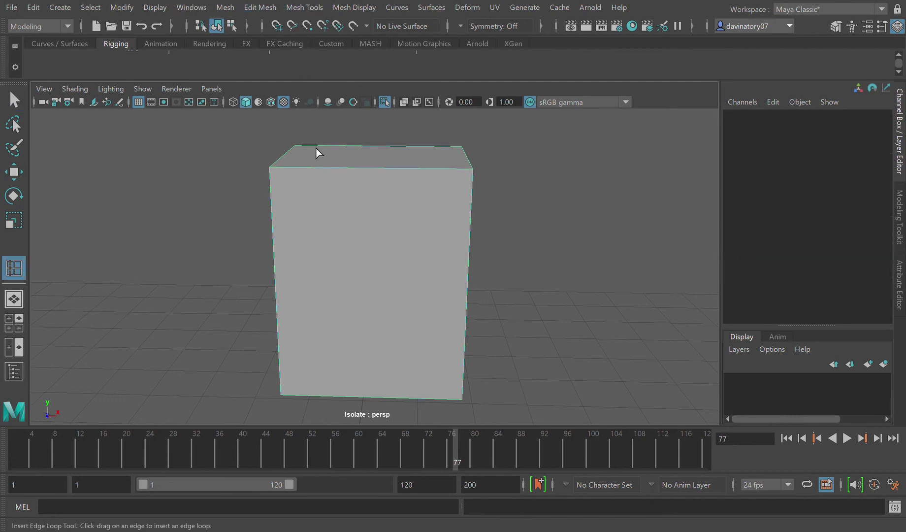
left_click(288, 177)
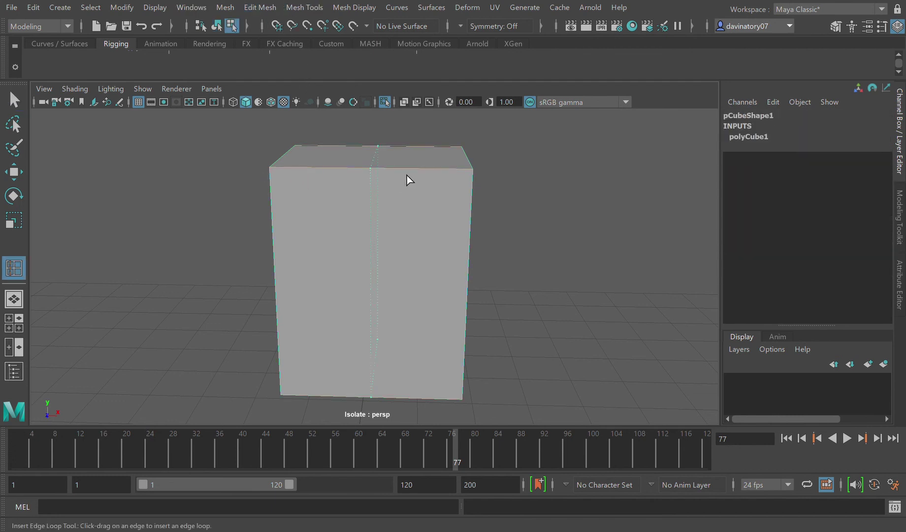
left_click_drag(440, 169, 438, 171)
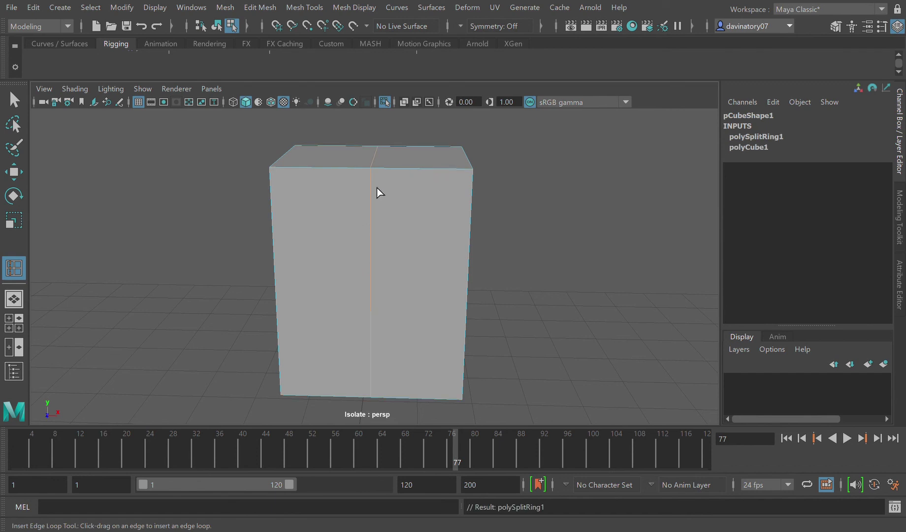
key("ctrl+z")
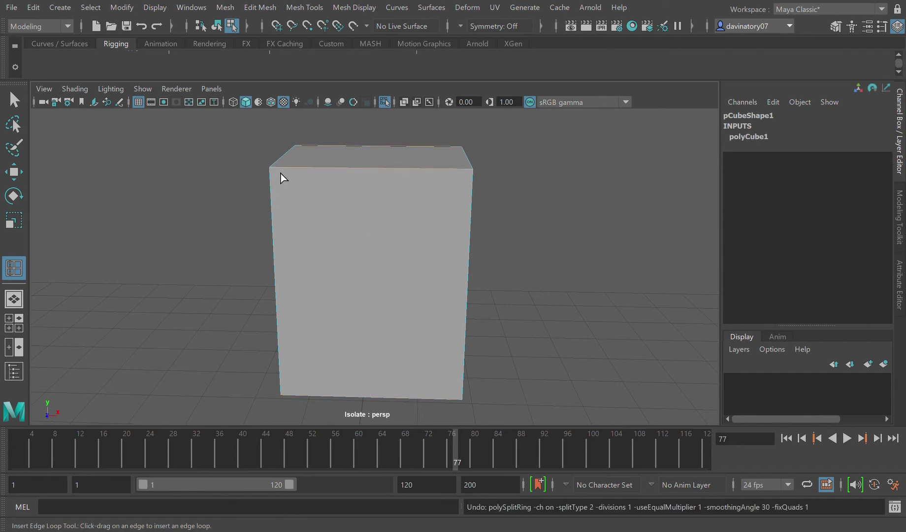
left_click_drag(283, 175, 282, 176)
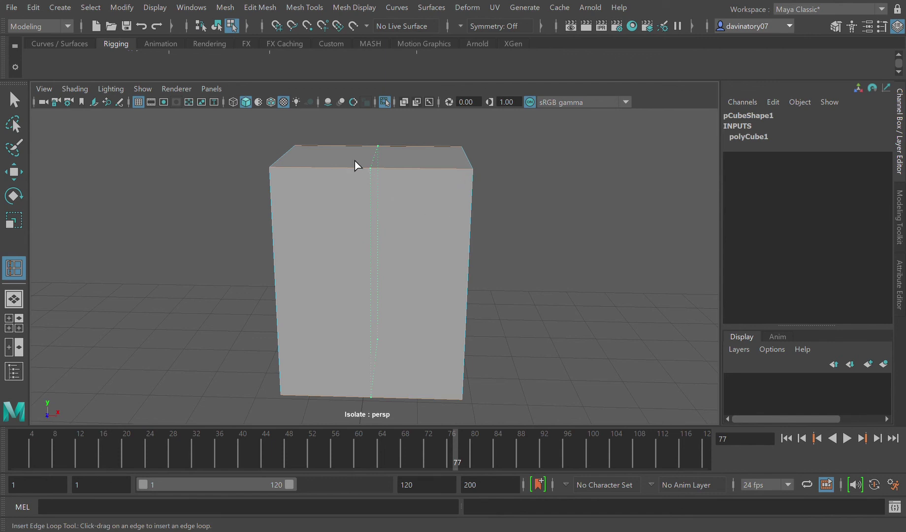
left_click_drag(356, 167, 356, 165)
Slide the vertical edge loop close to the block's right side edge with the Slide Edge tool.
left_click(285, 9)
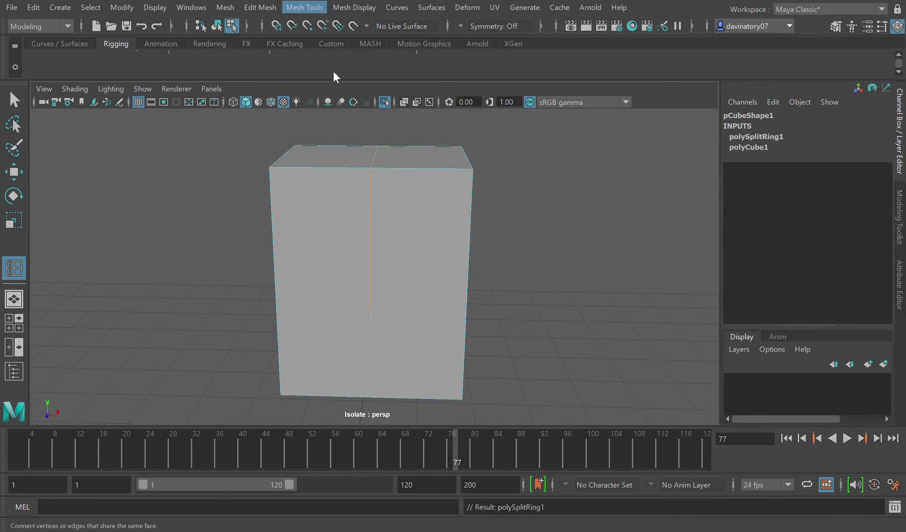
left_click(373, 221)
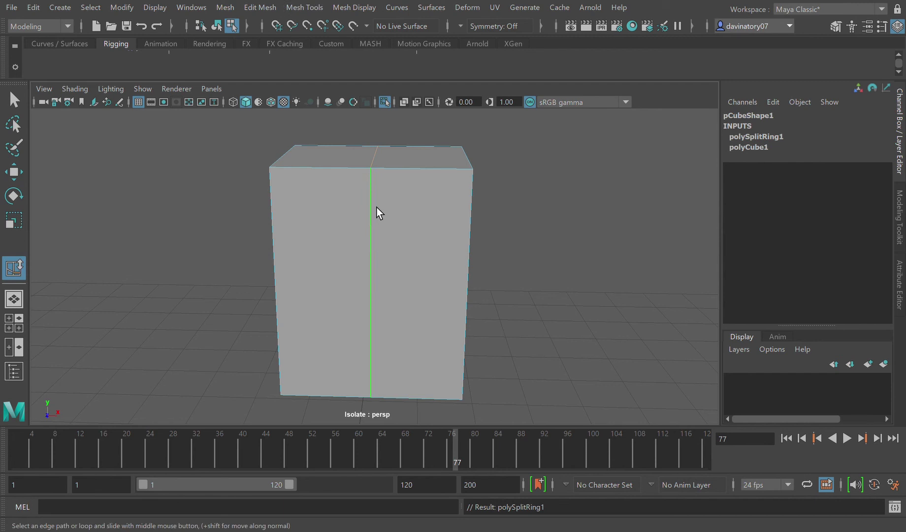
middle_click_drag(378, 210, 403, 204)
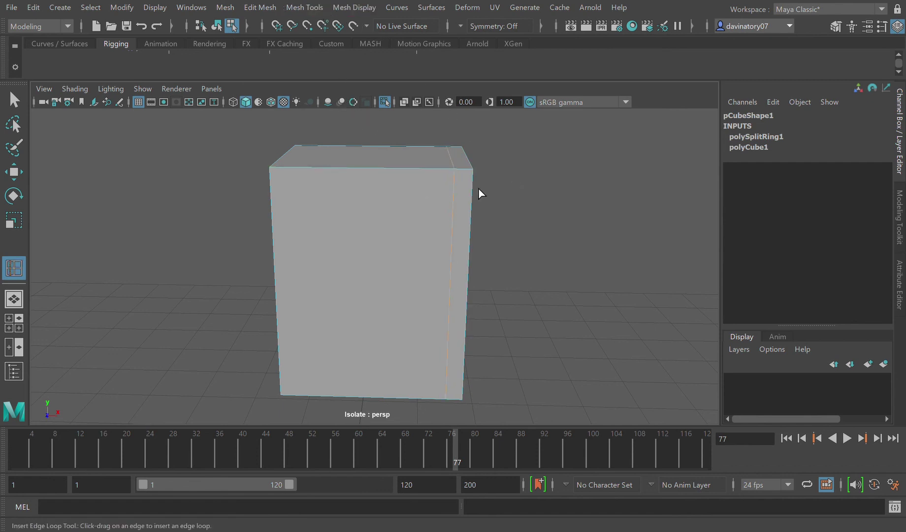
Insert a second vertical edge loop and two horizontal edge loops, at mid-height and in the lower half of the block.
left_click(362, 168)
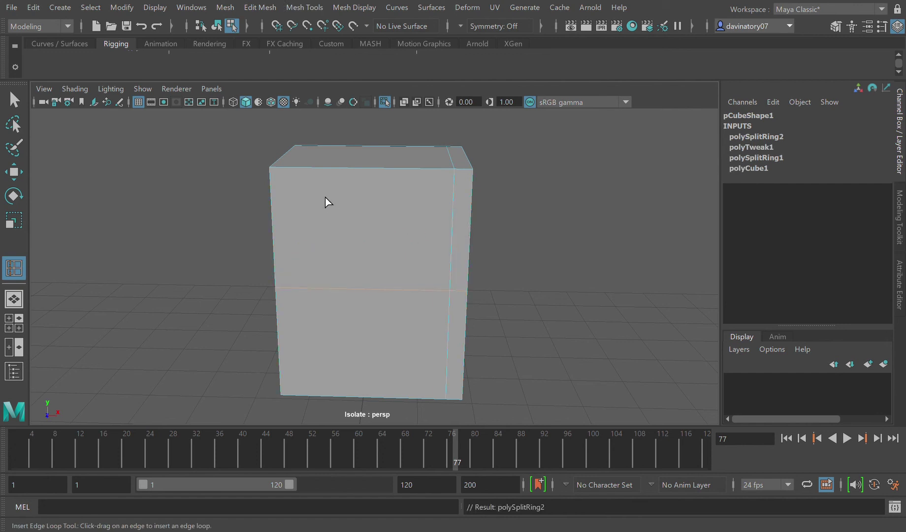
left_click(305, 172)
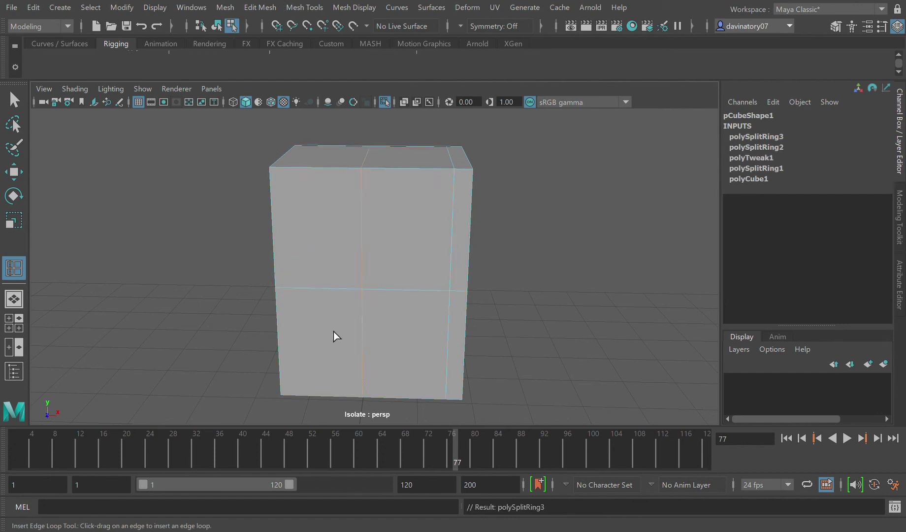
left_click(293, 356)
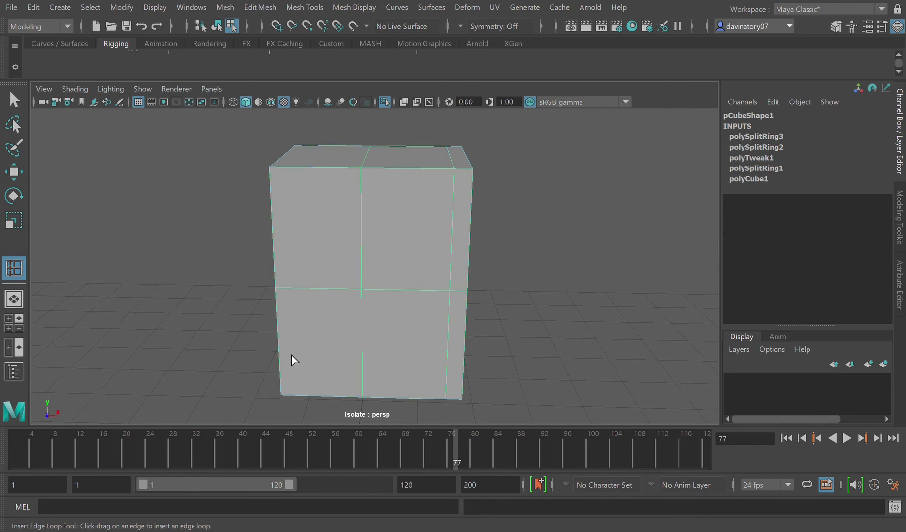
left_click(288, 361)
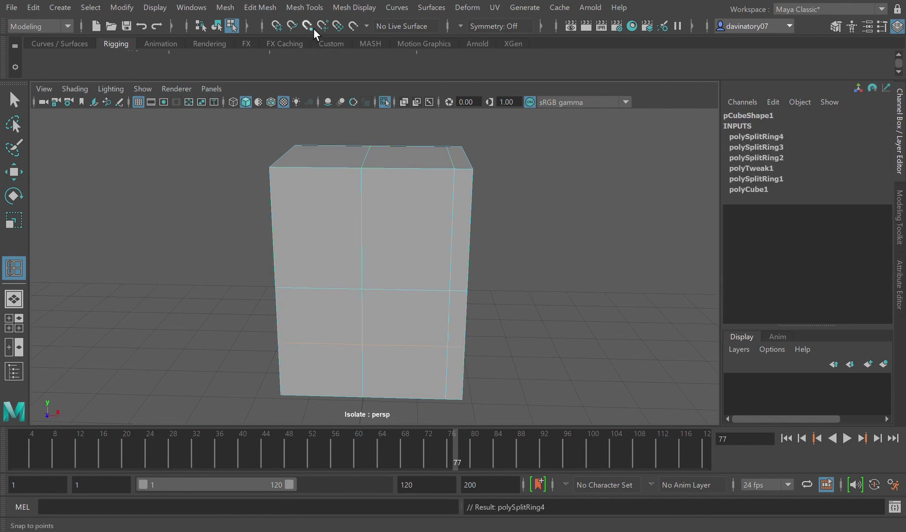
Slide the middle vertical edge loop close to the block's left side edge.
left_click(304, 7)
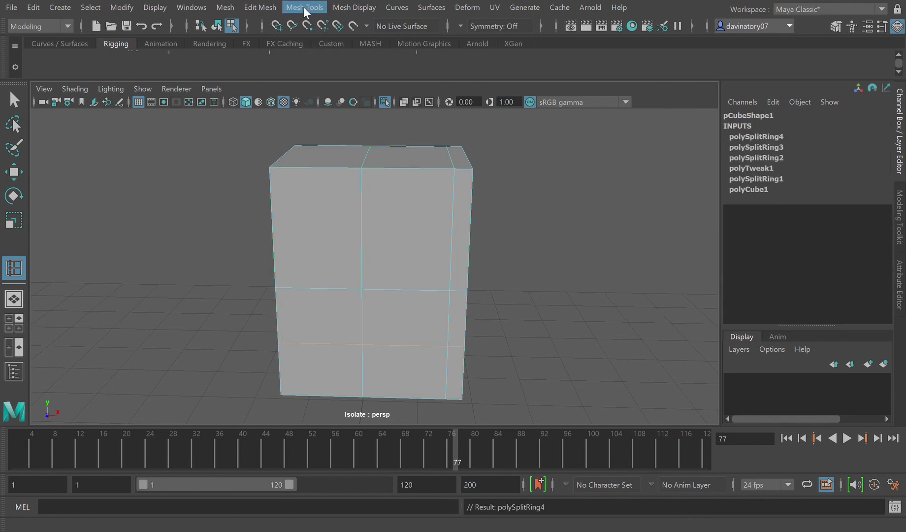
left_click(371, 209)
middle_click_drag(371, 205, 344, 208)
Try to slide the mid-height horizontal edge loop up towards the block's top edge.
left_click(376, 285)
middle_click_drag(376, 281, 367, 240)
key("ctrl+z")
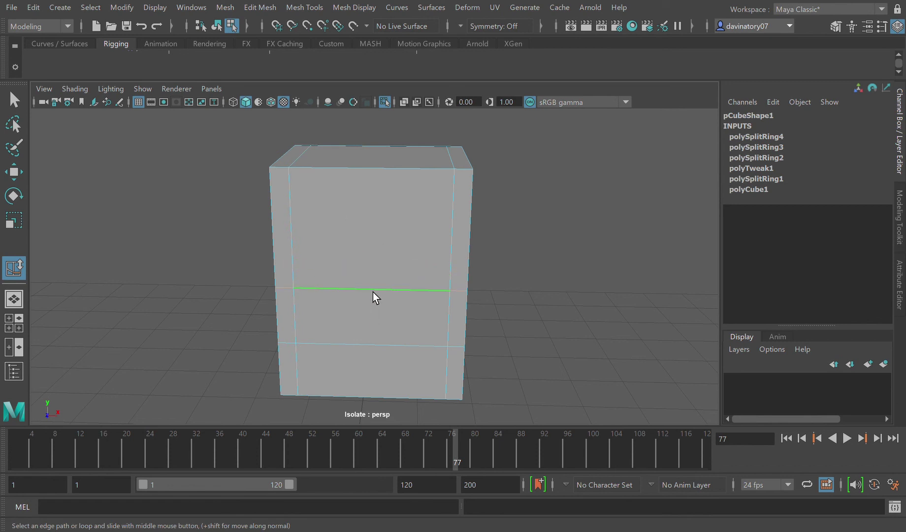
middle_click_drag(374, 285, 423, 79)
middle_click_drag(403, 198, 402, 335)
left_click(393, 167)
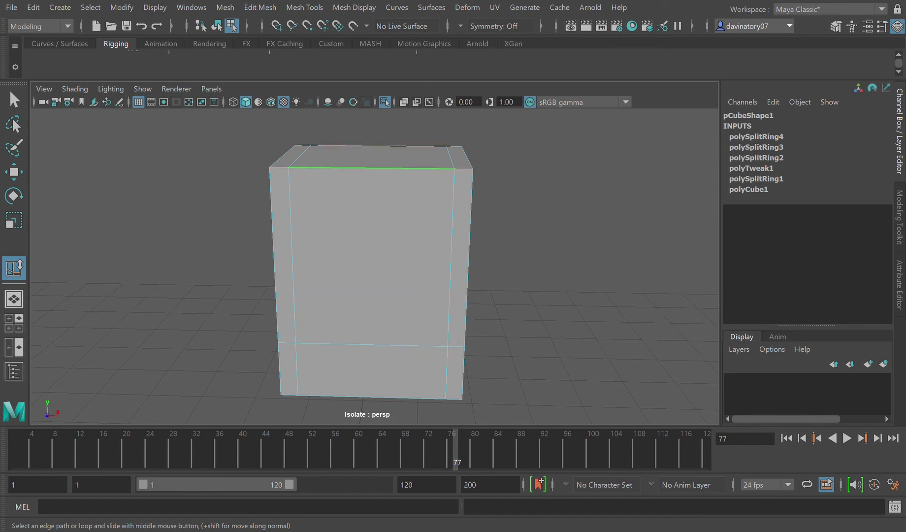
middle_click_drag(364, 383, 423, 329)
middle_click_drag(417, 425, 396, 356)
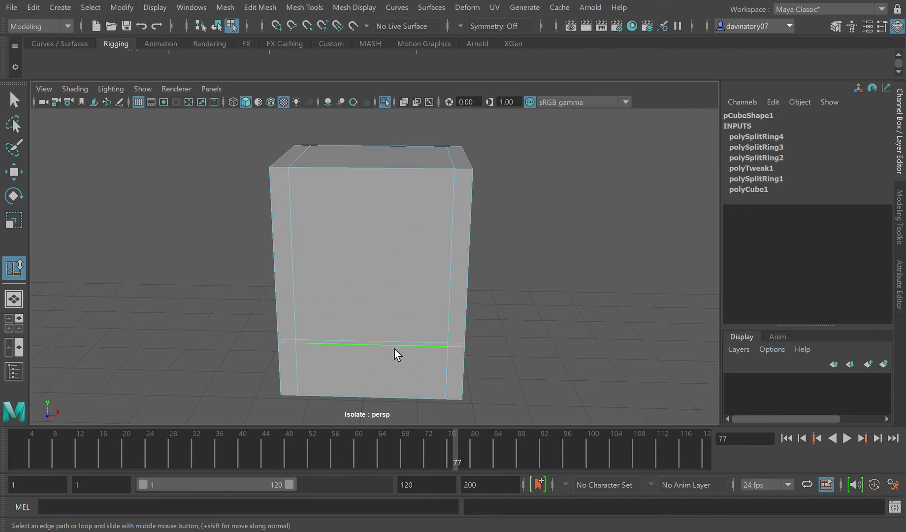
Slide the lower horizontal edge loop near the block's bottom edge and the other horizontal loop near its top edge.
middle_click_drag(398, 358, 419, 415)
double_click(416, 344)
scroll(415, 344, "up", 1)
middle_click_drag(416, 344, 387, 158)
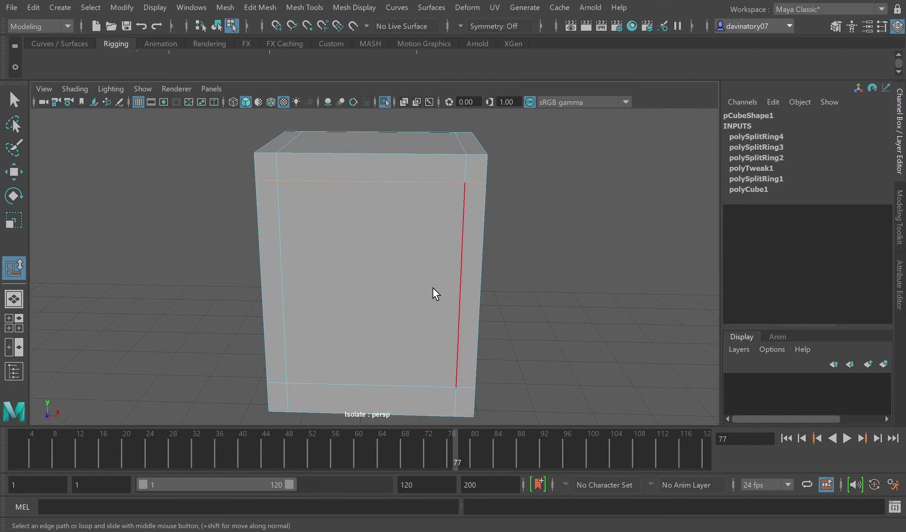
Check the block's smooth preview, then return to object mode and turn off isolation to show the whole character.
key("3")
key("1")
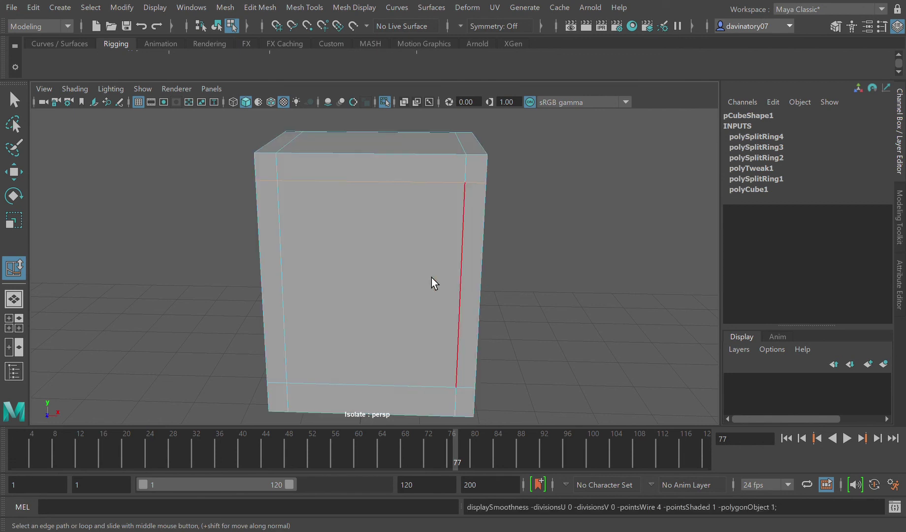
key("F8")
key("ctrl+1")
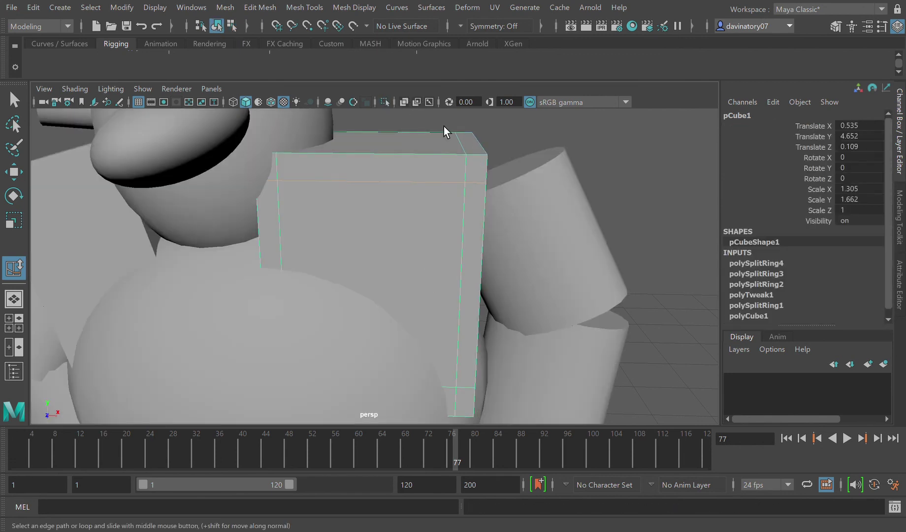
left_click(14, 100)
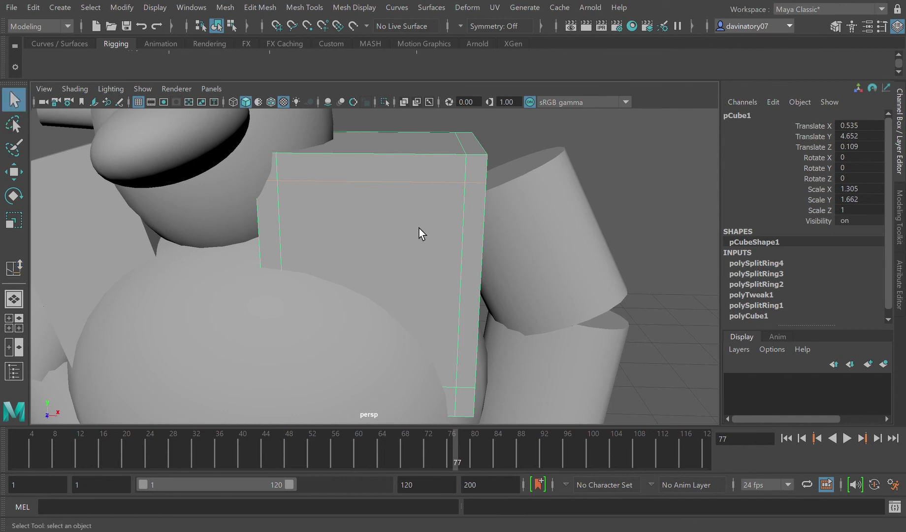
Display the edited chest block in smooth mesh preview and clear the selection.
left_click(652, 153)
left_click(385, 217)
scroll(537, 228, "down", 5)
key("3")
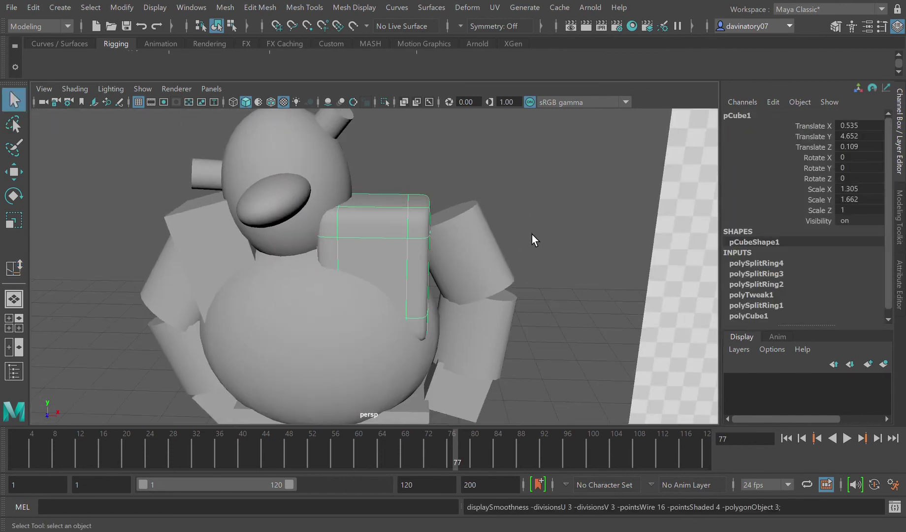
scroll(532, 238, "down", 8)
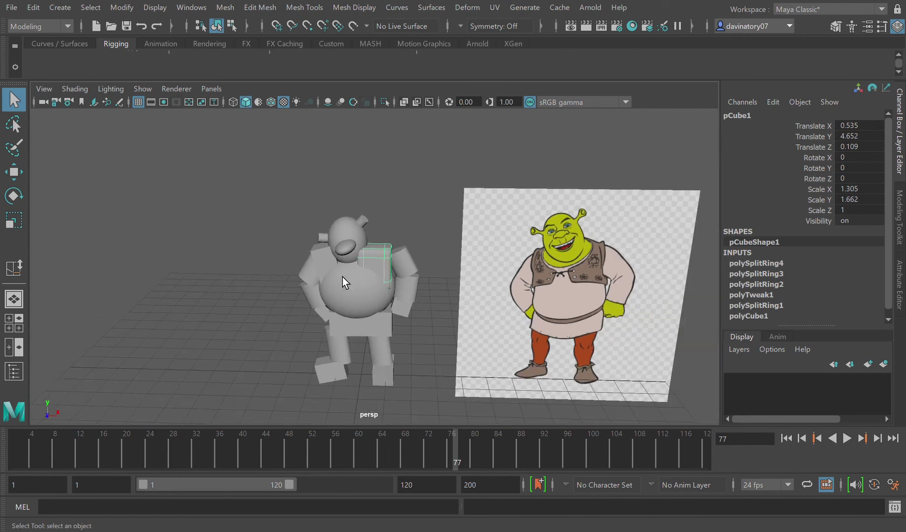
left_click(332, 262)
left_click(434, 289)
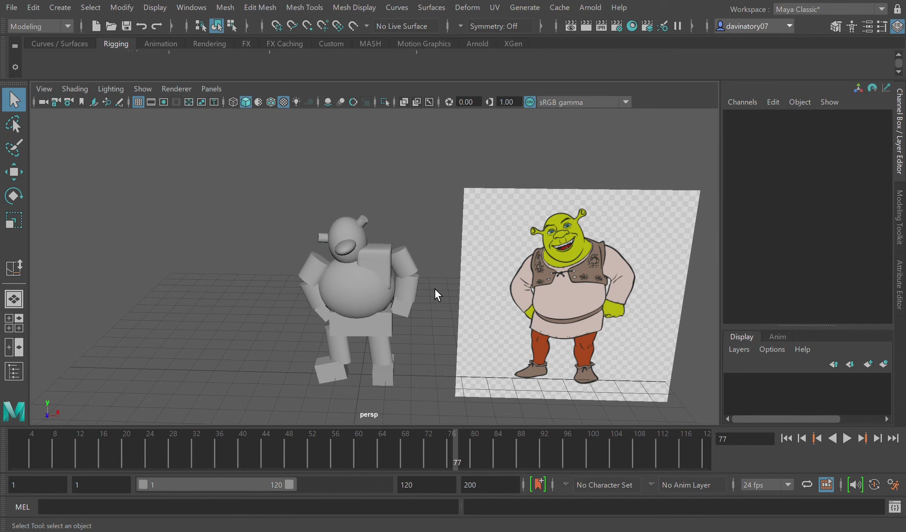
Duplicate the smoothed chest block, move the copy across the chest to Translate X -1.005, and scale it along X.
left_click(386, 259)
key("ctrl+d")
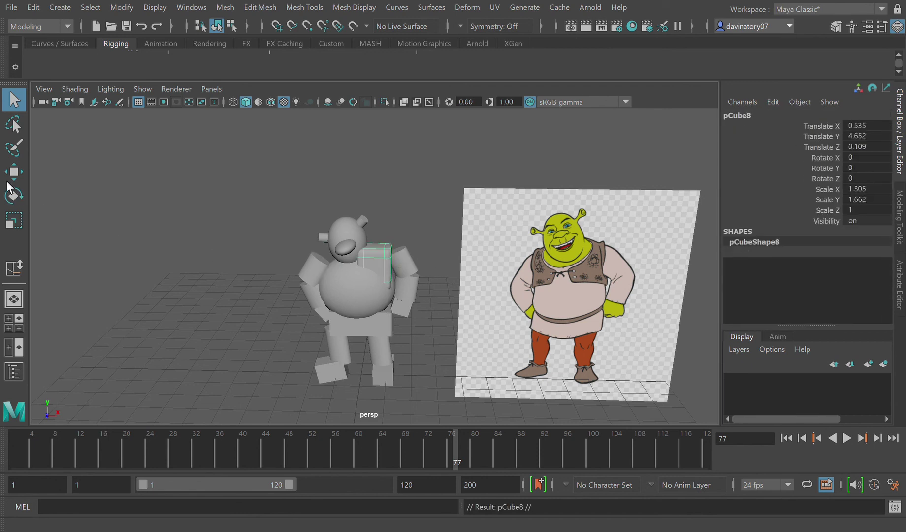
key("w")
left_click_drag(422, 268, 383, 269)
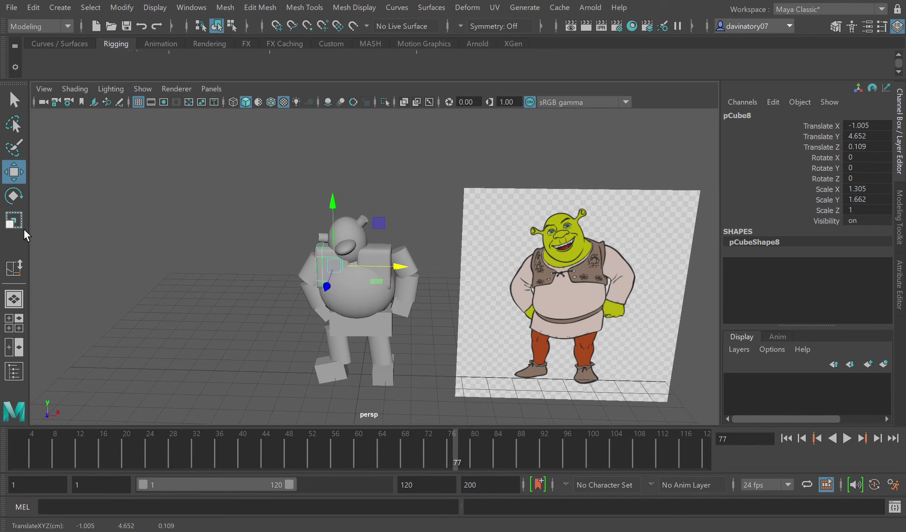
left_click(14, 220)
left_click_drag(348, 265, 328, 270)
left_click(417, 222)
Insert one lengthwise and one crosswise edge loop through the middle of the tilted, unsmoothed foot block.
left_click_drag(418, 222, 445, 271, "alt")
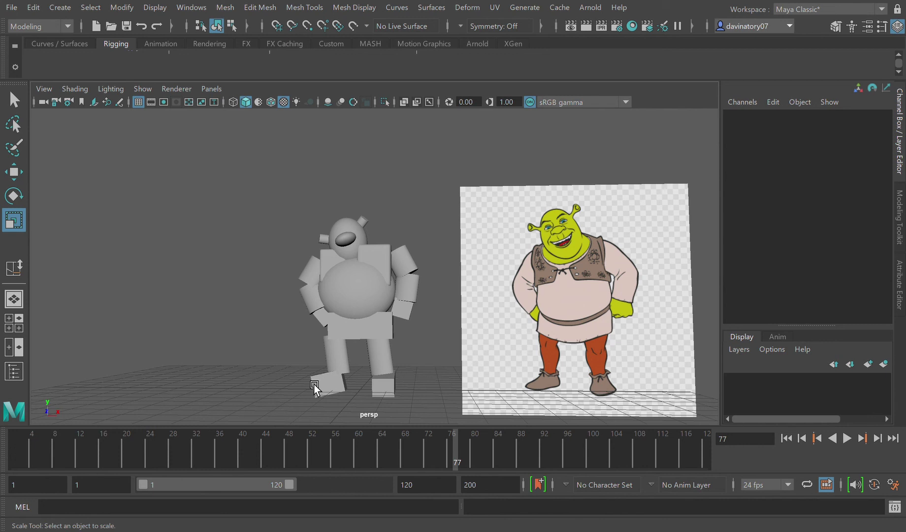
left_click(339, 391)
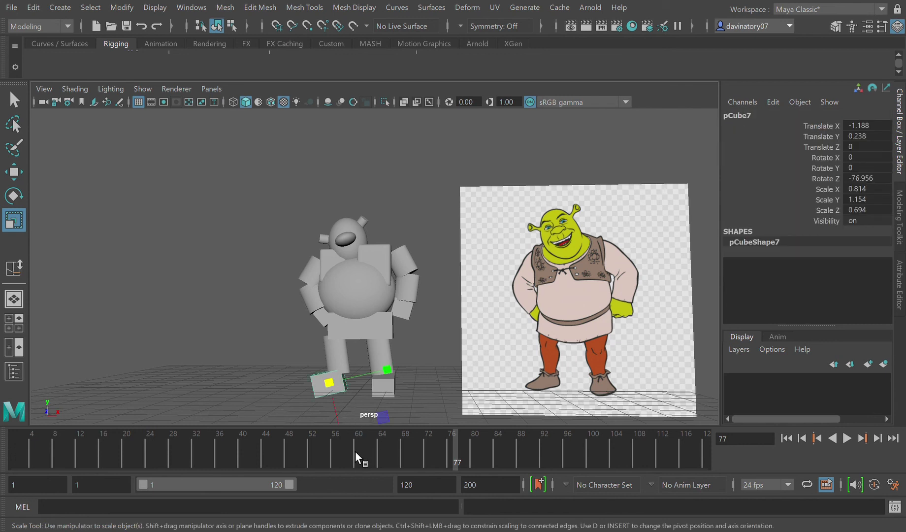
left_click(14, 100)
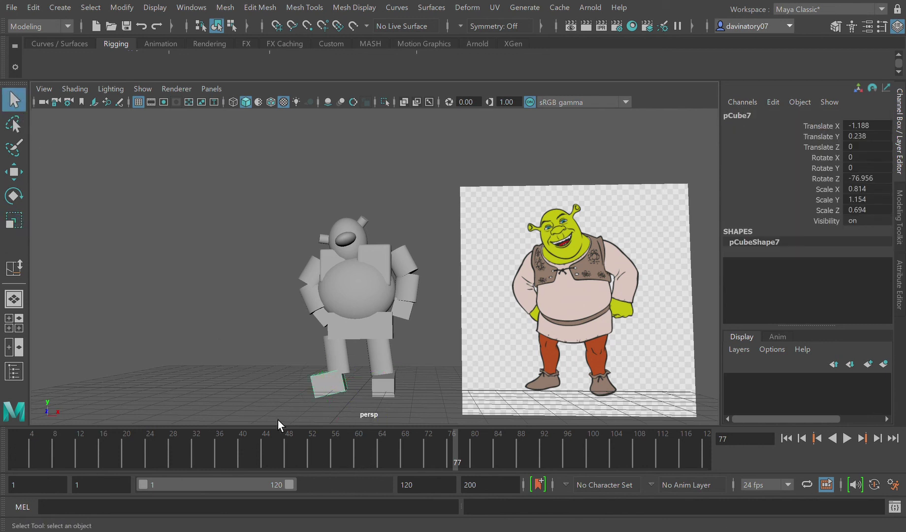
key("f")
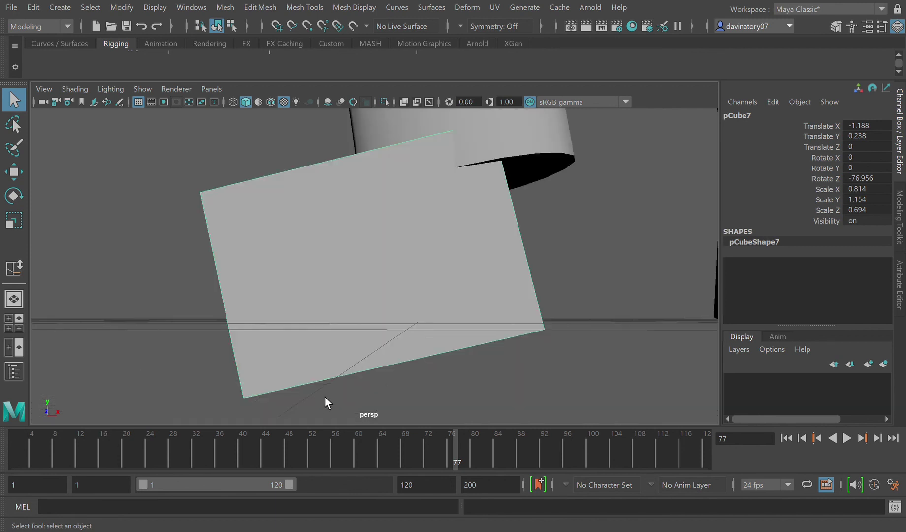
left_click_drag(334, 359, 329, 340, "alt")
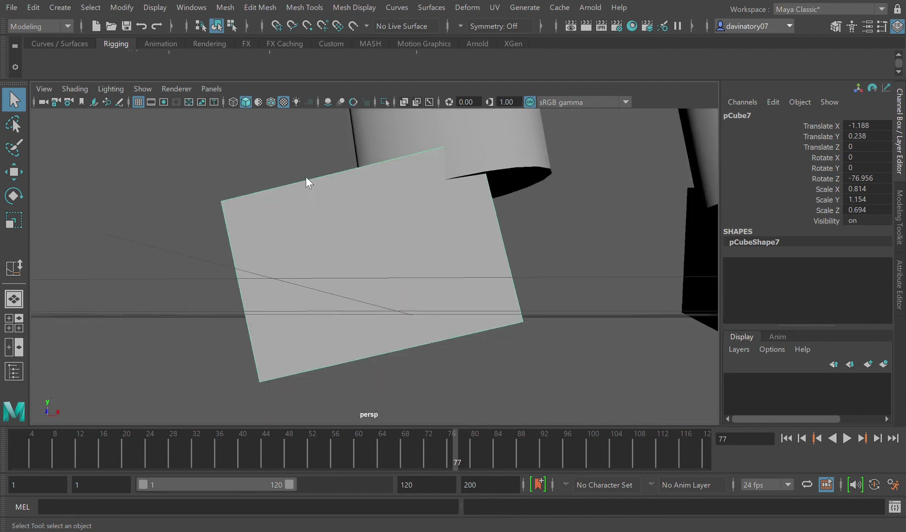
left_click(309, 9)
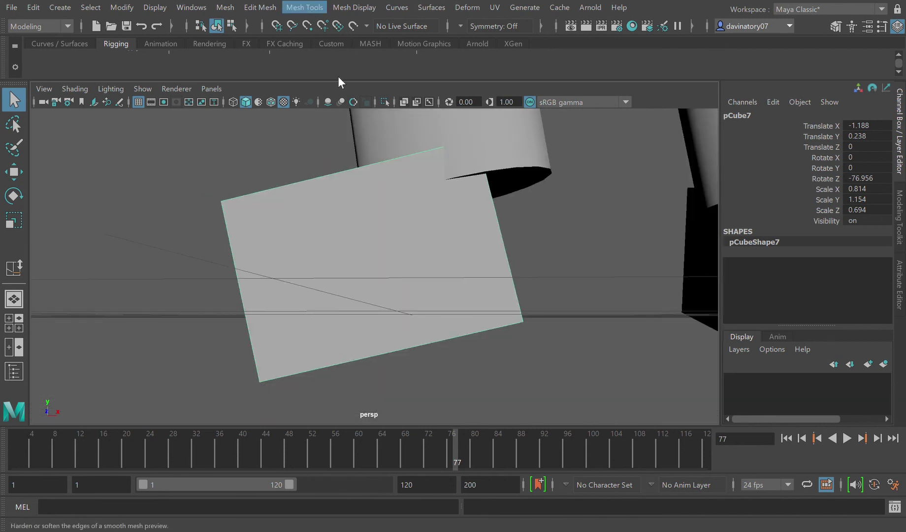
left_click(354, 108)
left_click_drag(238, 208, 239, 203)
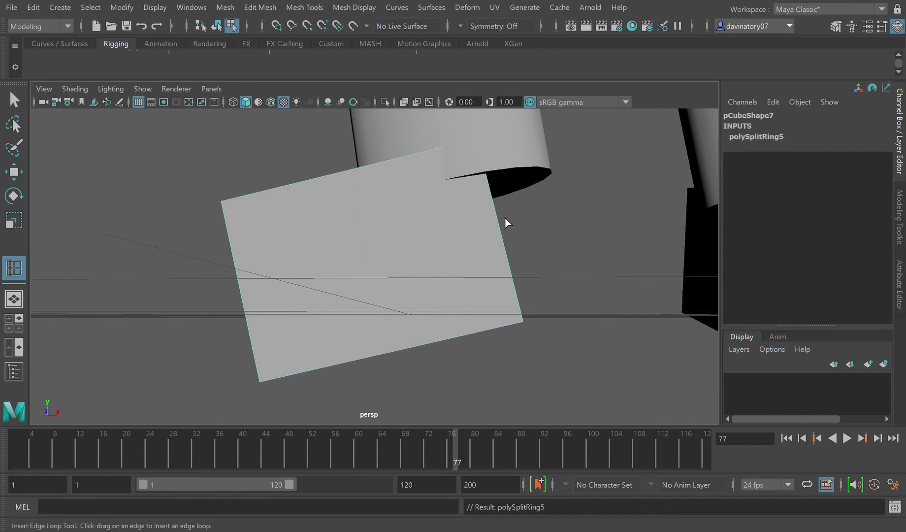
left_click(505, 235)
Check the tilted foot block's shape in smooth mesh preview from a higher angle.
key("3")
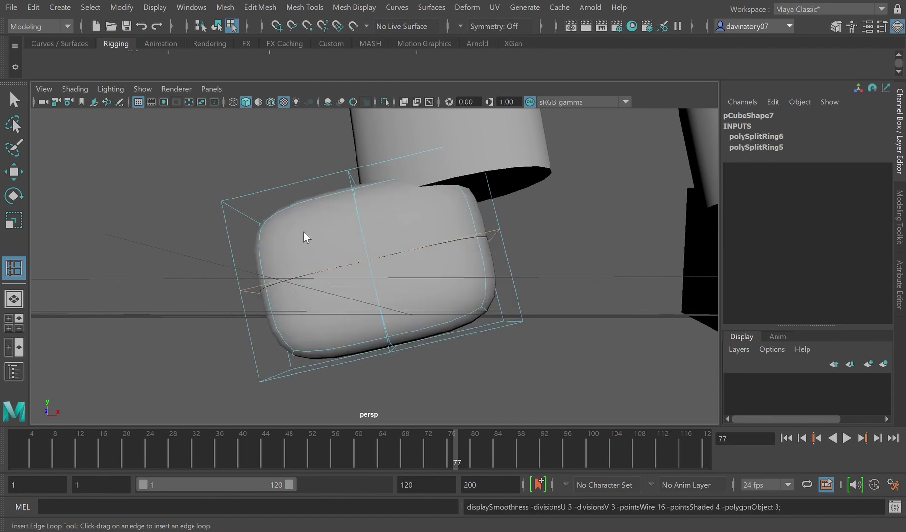
left_click(253, 191)
left_click(274, 231)
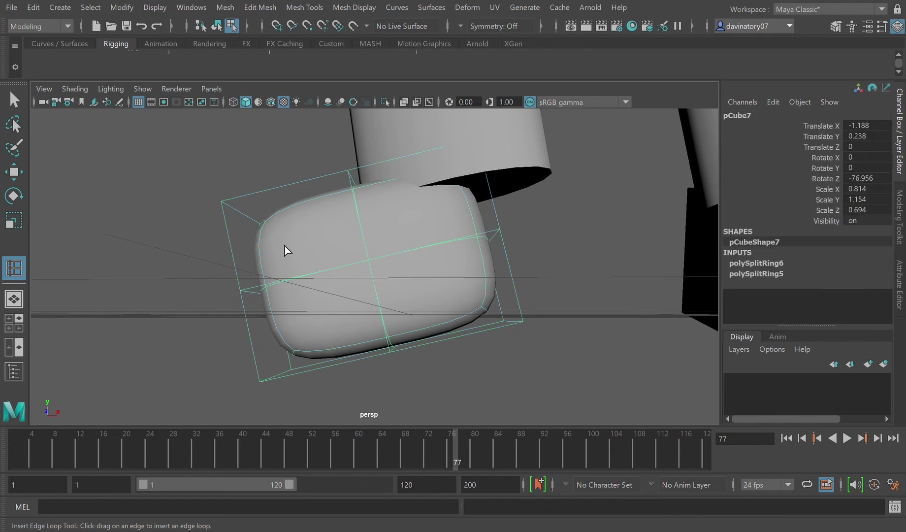
left_click_drag(283, 257, 299, 272, "alt")
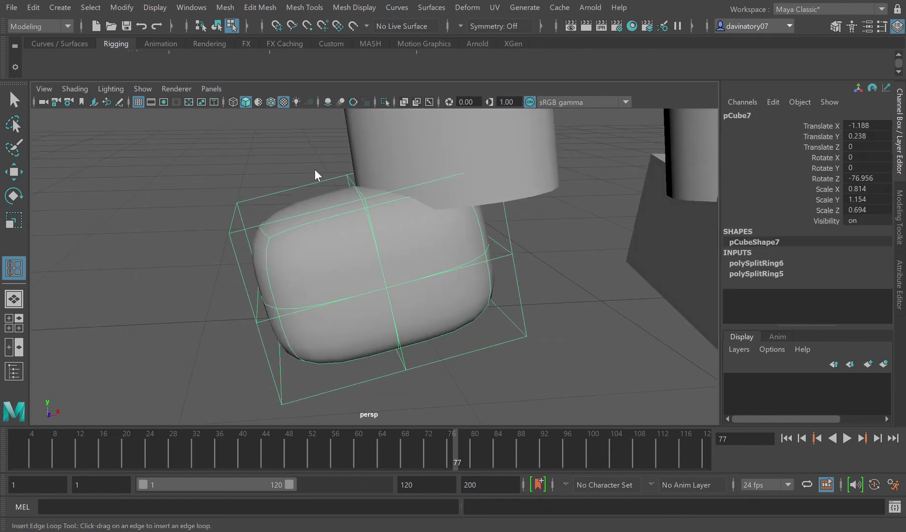
left_click(274, 191)
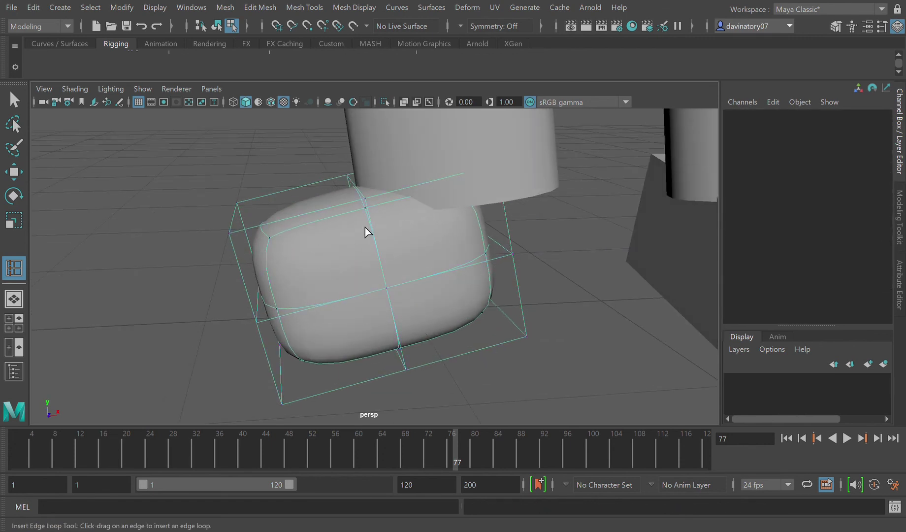
Return the foot block to unsmoothed display and insert two more crosswise edge loops, one on each side of the middle loop.
key("F8")
left_click(358, 270)
key("1")
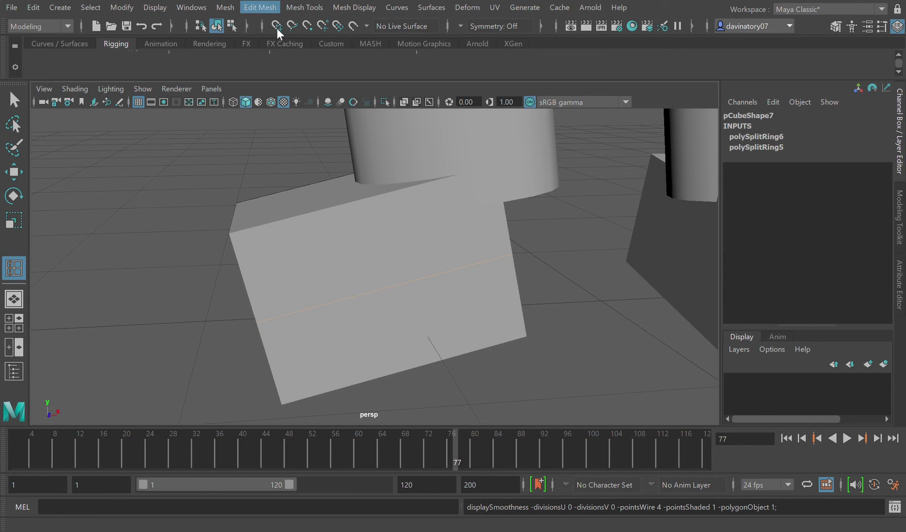
left_click(347, 108)
left_click(370, 204)
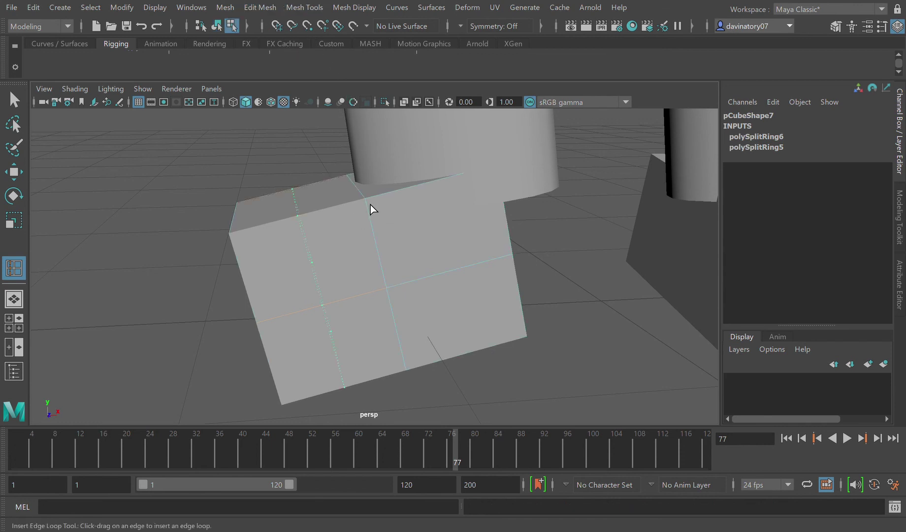
left_click(290, 221)
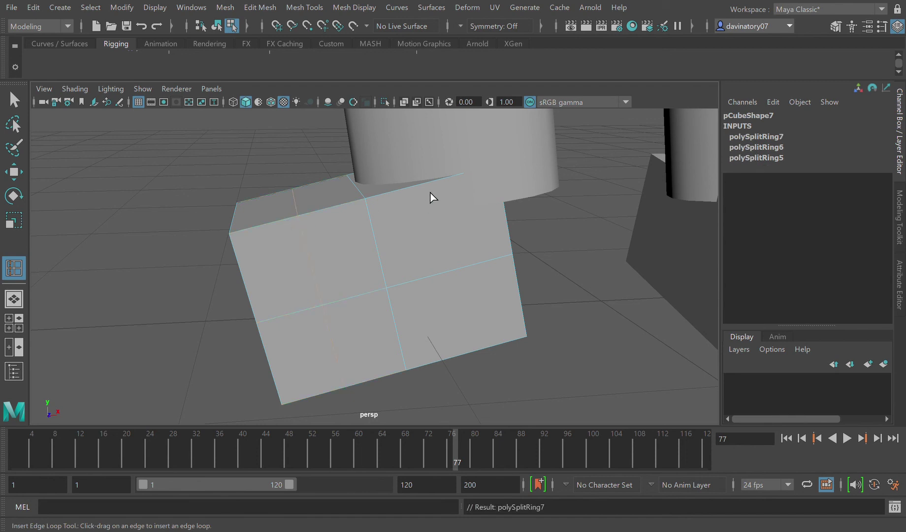
left_click(441, 185)
Return to object mode and display the tilted foot block in smooth mesh preview.
key("3")
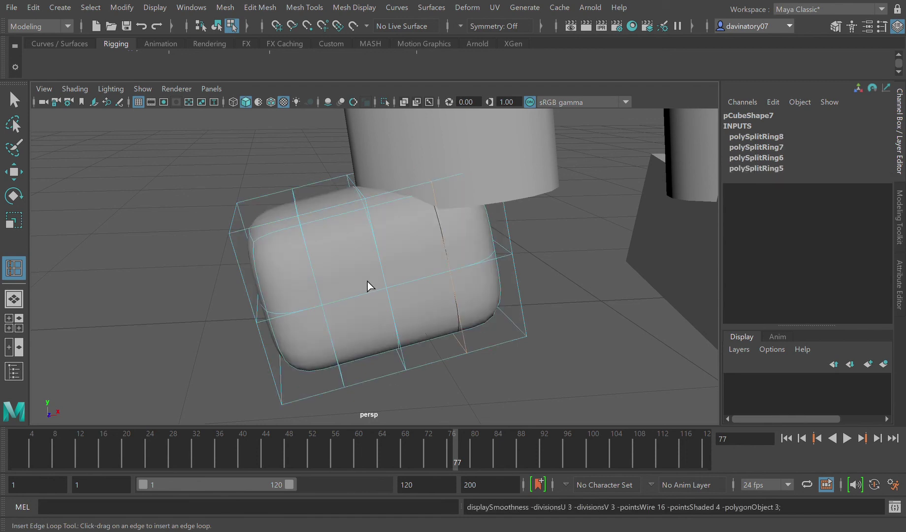
key("1")
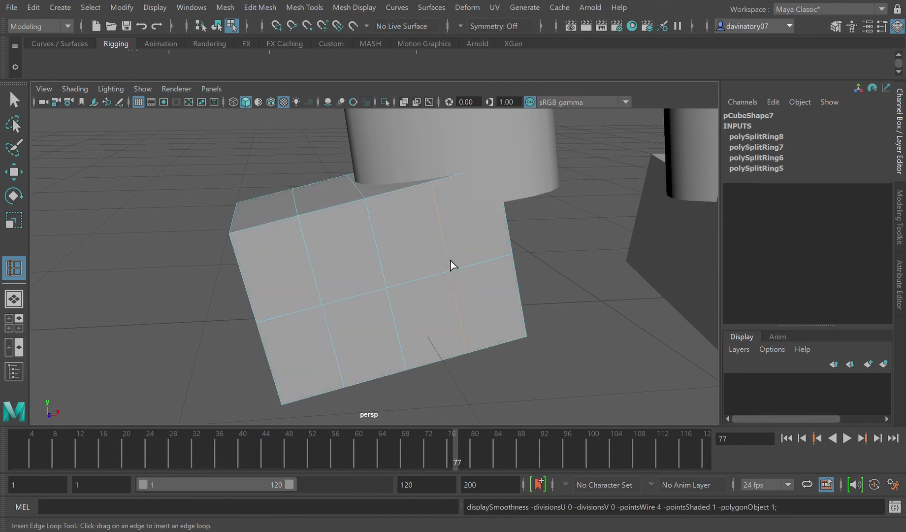
key("F8")
left_click(13, 101)
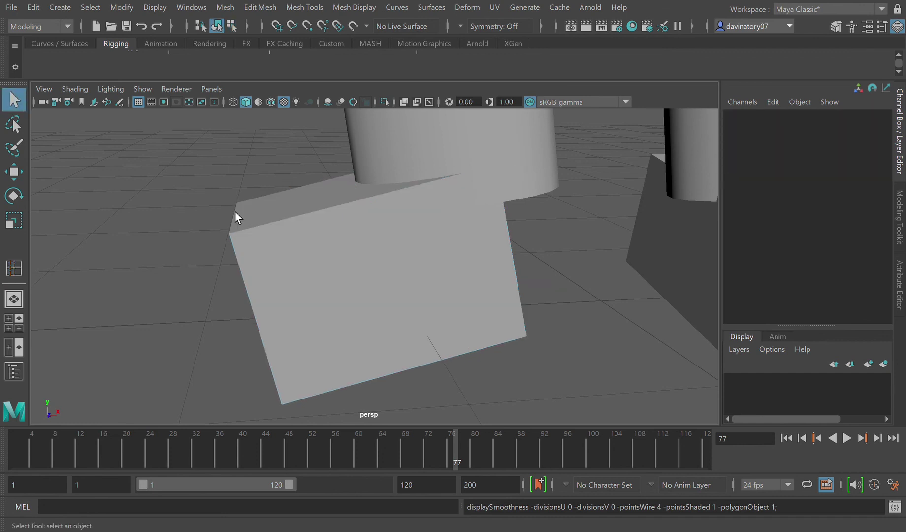
left_click(358, 257)
key("3")
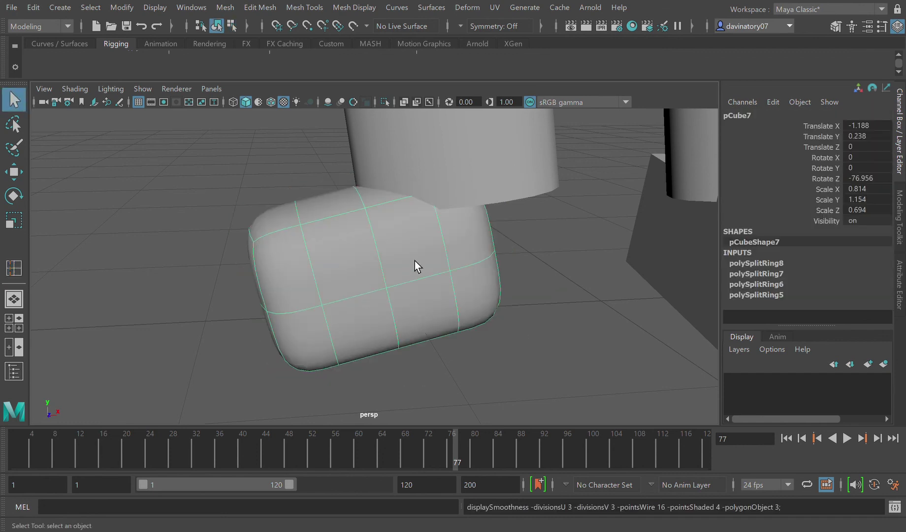
scroll(433, 261, "down", 5)
scroll(468, 267, "down", 8)
scroll(471, 269, "up", 8)
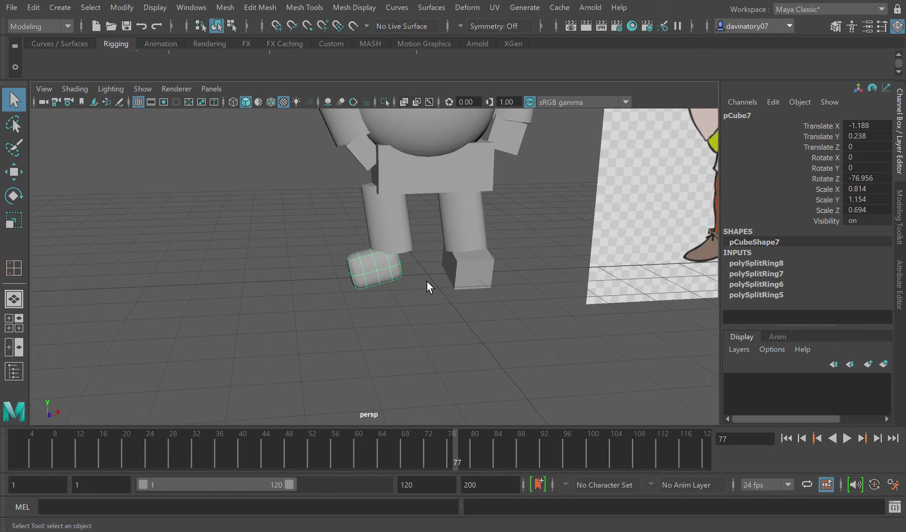
scroll(340, 297, "up", 3)
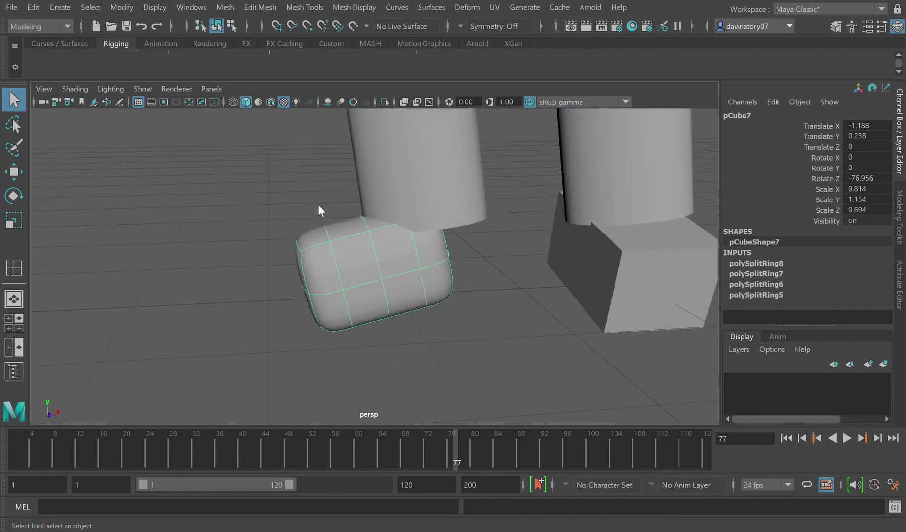
Extrude the lower front face of the smoothed foot and pull it outward to form a toe.
right_click_drag(348, 228, 344, 274)
left_click_drag(379, 294, 433, 289, "alt")
left_click(371, 311)
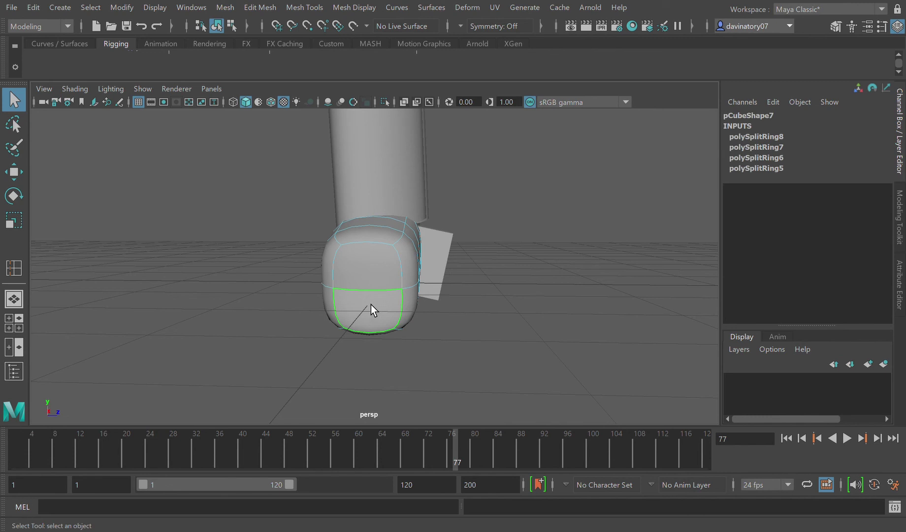
left_click(260, 6)
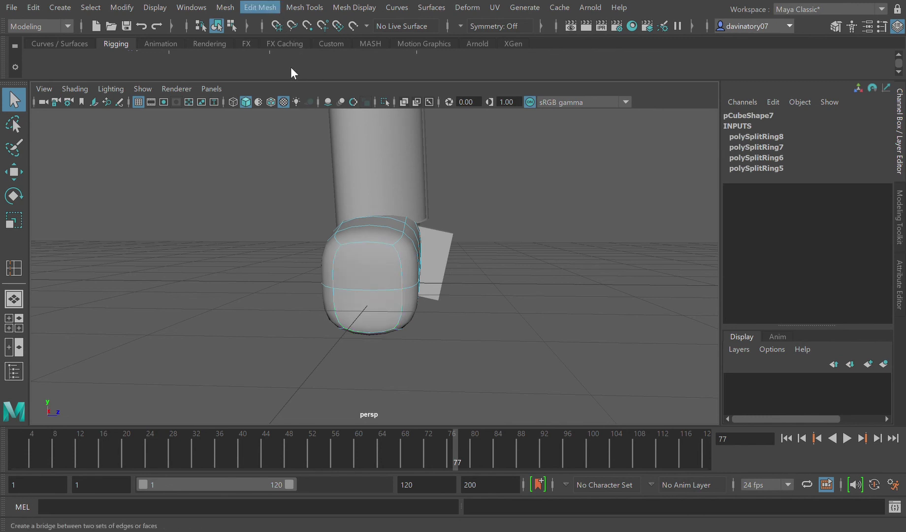
left_click(304, 131)
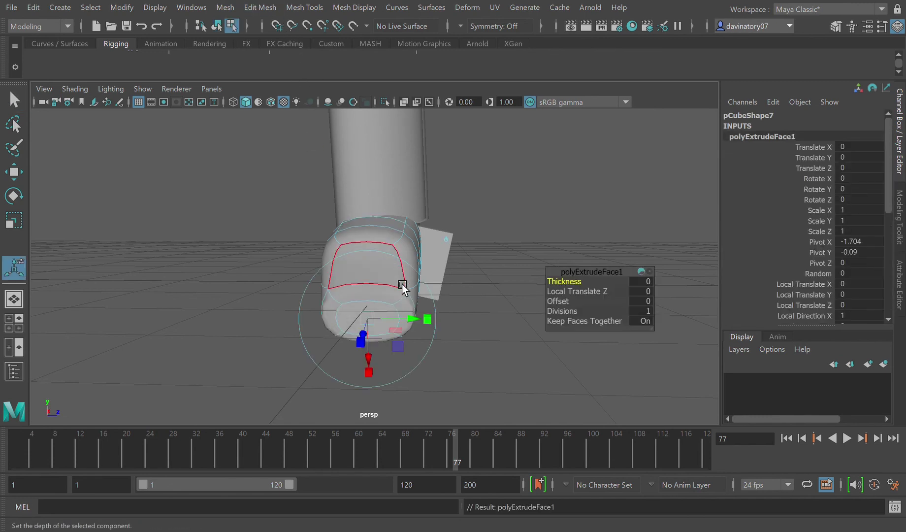
left_click_drag(403, 285, 359, 289, "alt")
left_click_drag(301, 326, 261, 329)
left_click_drag(426, 306, 446, 306, "alt")
scroll(414, 301, "down", 5)
scroll(446, 307, "down", 6)
scroll(446, 306, "down", 1)
scroll(446, 306, "up", 8)
left_click_drag(444, 309, 408, 315, "alt")
left_click_drag(325, 311, 381, 313)
Extrude the foot's upper front face with Local Translate Z 0.248 and Local Translate X 0.259, and return the foot to object mode.
scroll(379, 311, "up", 2)
left_click(365, 292)
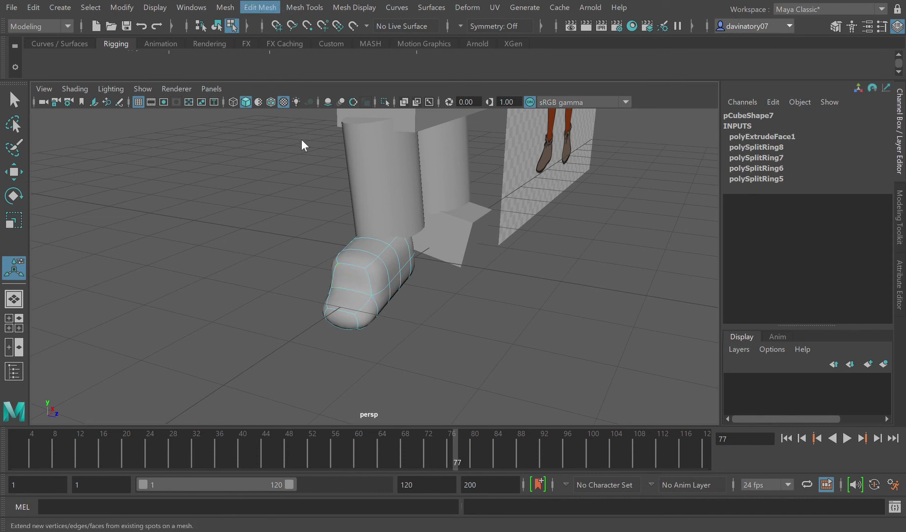
key("ctrl+e")
mouse_move(339, 291)
left_mouse_down()
mouse_move(329, 313)
mouse_move(316, 305)
mouse_move(323, 298)
mouse_move(337, 311)
mouse_move(343, 287)
left_mouse_up()
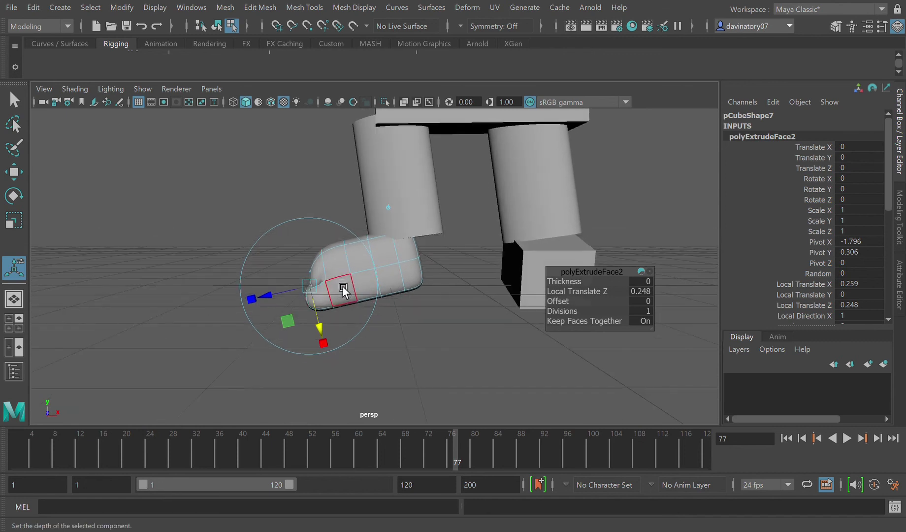
left_click(337, 316)
left_click_drag(337, 317, 324, 329, "alt")
scroll(345, 320, "down", 3)
left_click(366, 312)
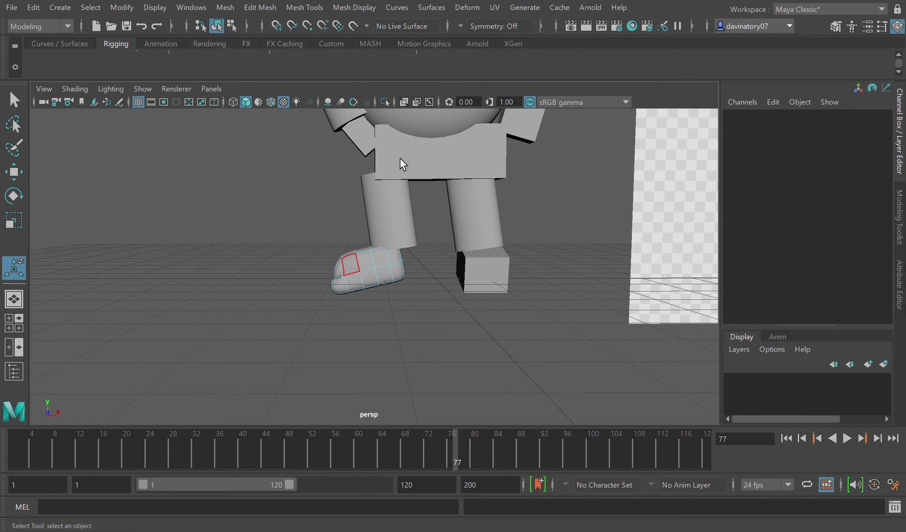
right_click_drag(404, 157, 406, 155)
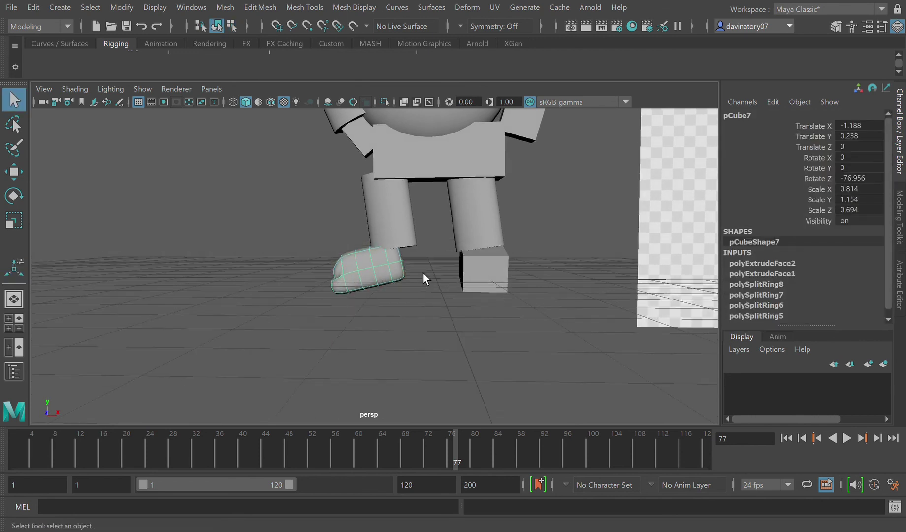
scroll(433, 272, "down", 5)
scroll(443, 278, "up", 5)
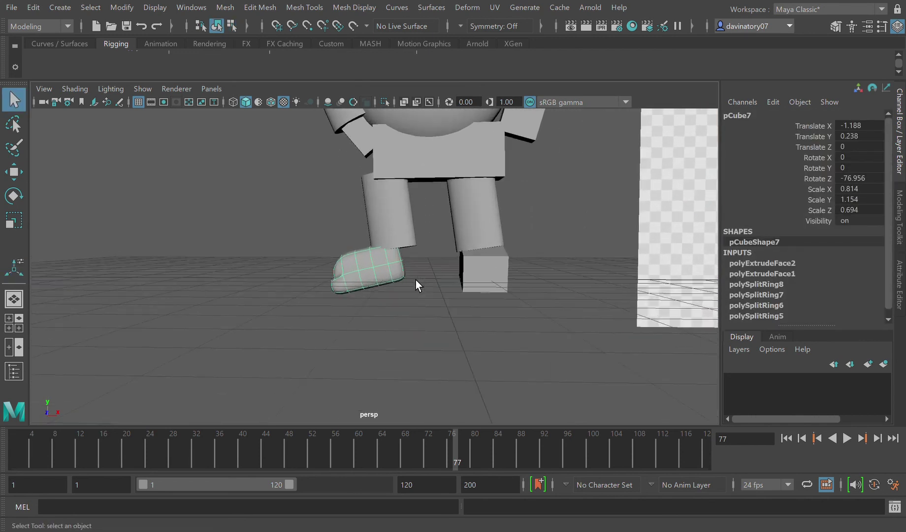
left_click_drag(419, 281, 487, 288, "alt")
left_click(487, 288)
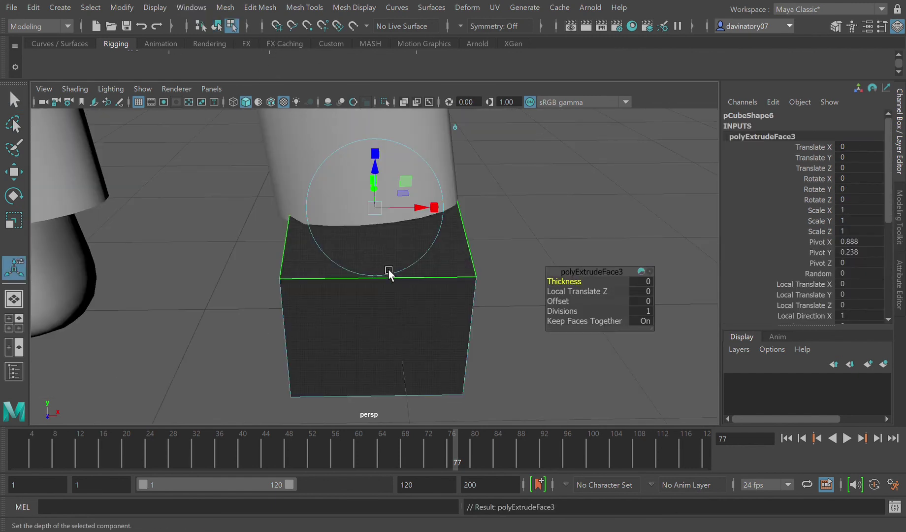
right_click_drag(411, 212, 412, 212)
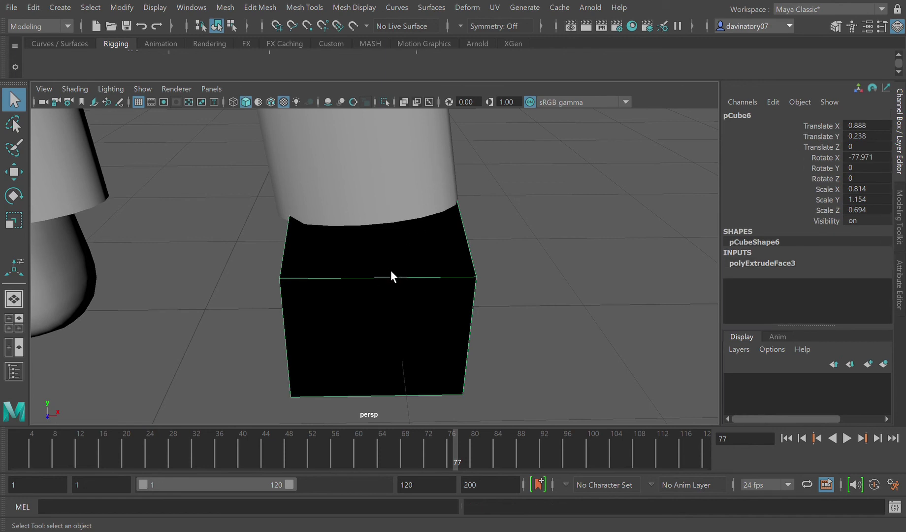
key("2")
key("3")
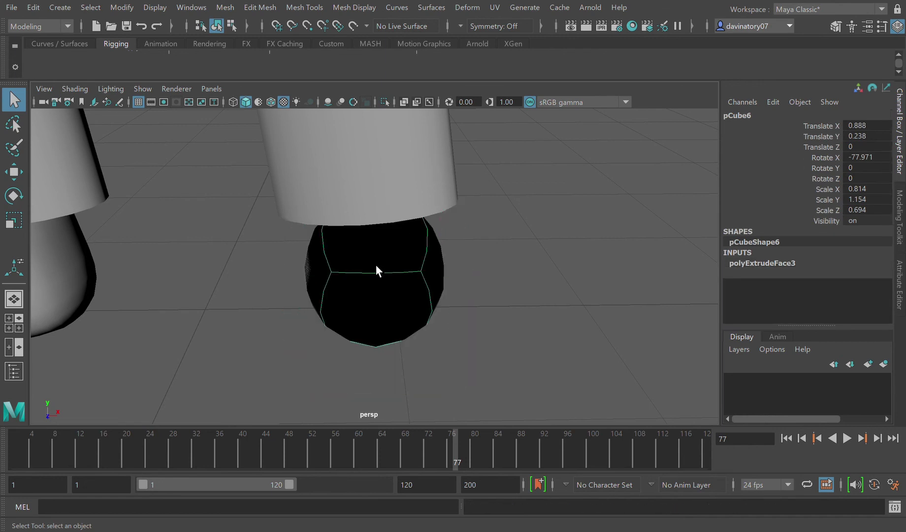
key("ctrl+z")
key("ctrl+z")
key("ctrl+z")
key("ctrl+z")
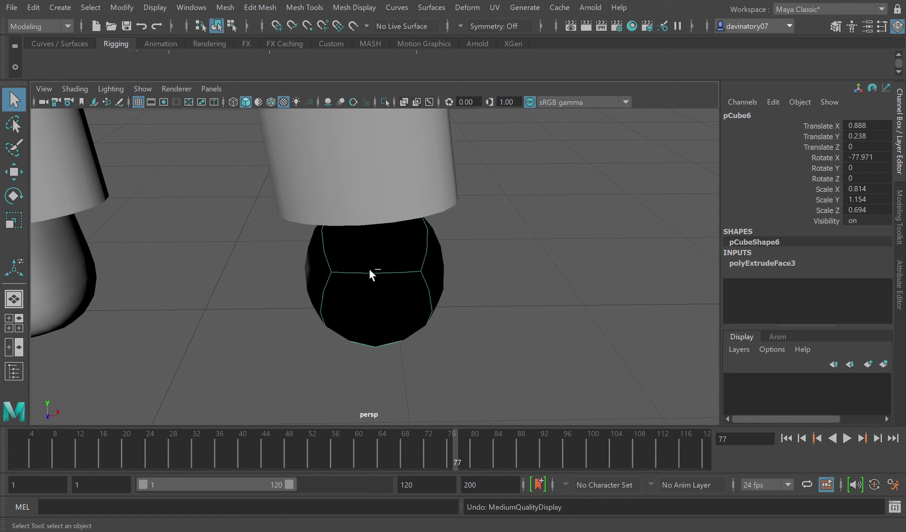
Return the other foot block to unsmoothed display and insert a lengthwise edge loop down its middle.
left_click(372, 270)
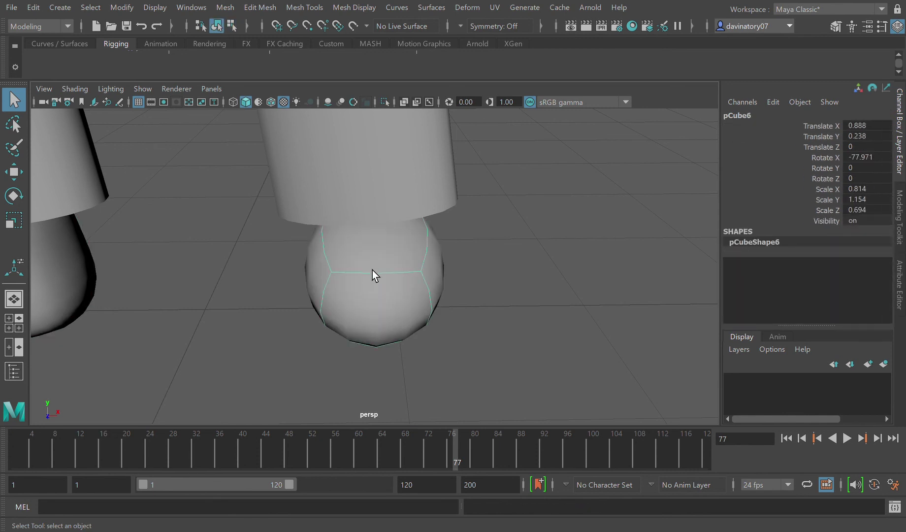
key("1")
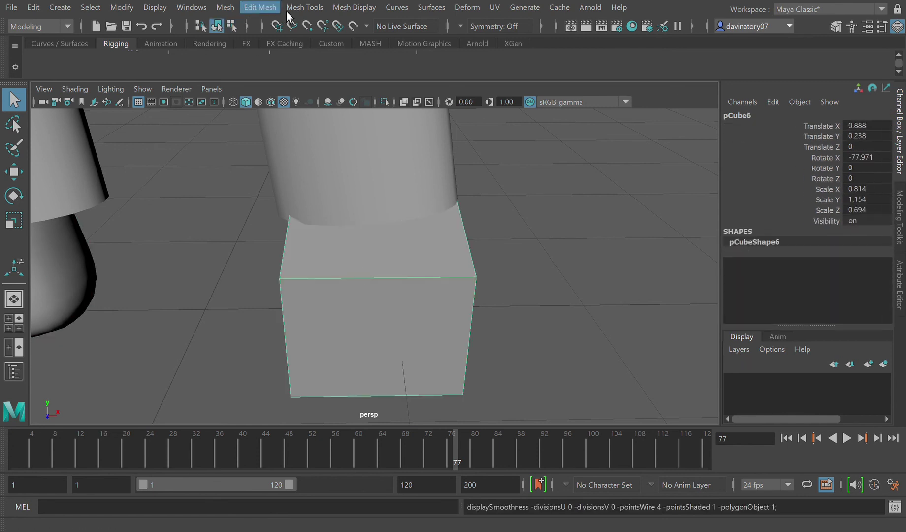
left_click(303, 6)
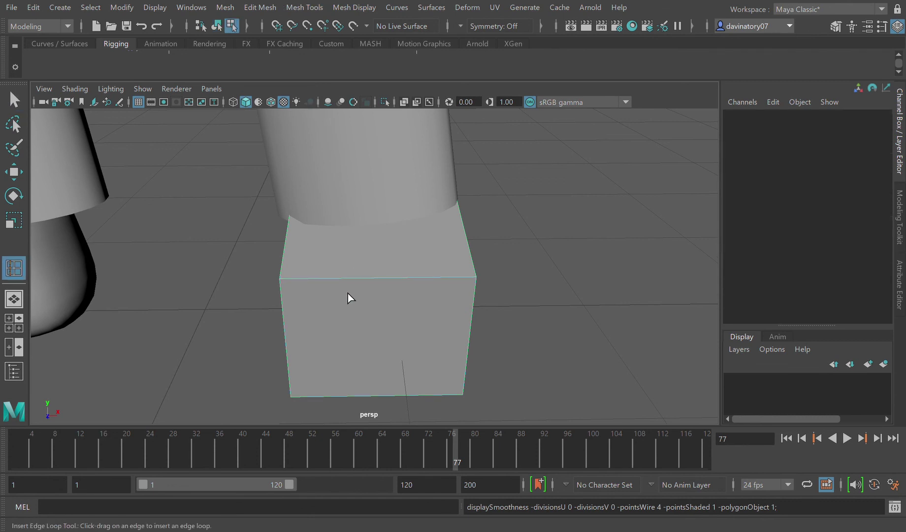
left_click(316, 283)
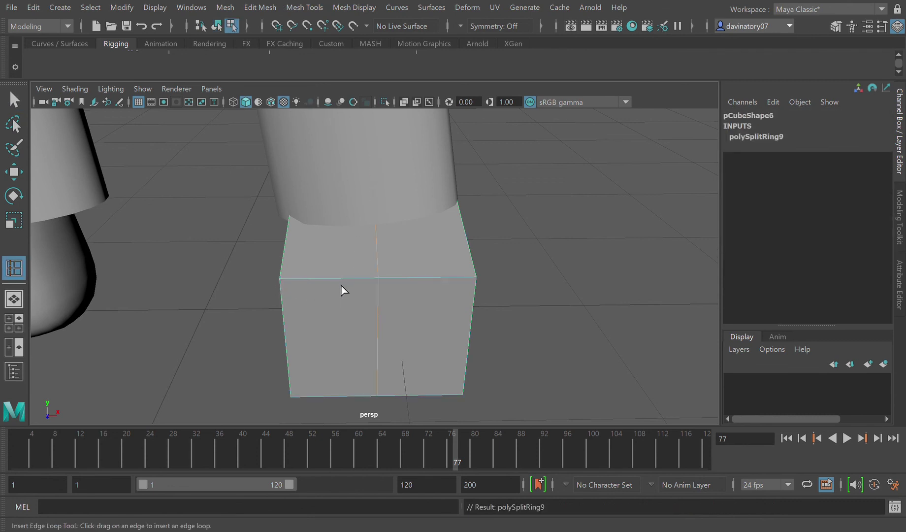
Insert three horizontal edge loops around the foot block: one at mid-height, one above it and one below it.
left_click(295, 354)
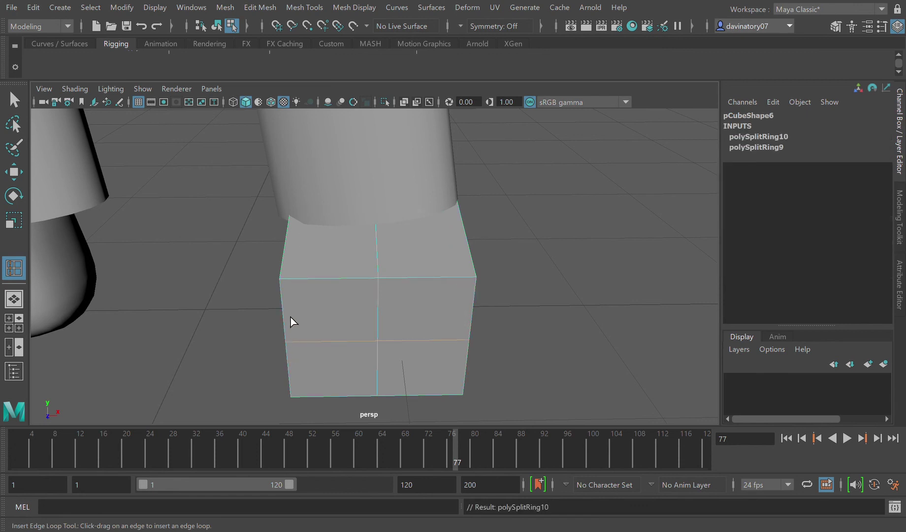
left_click(291, 286)
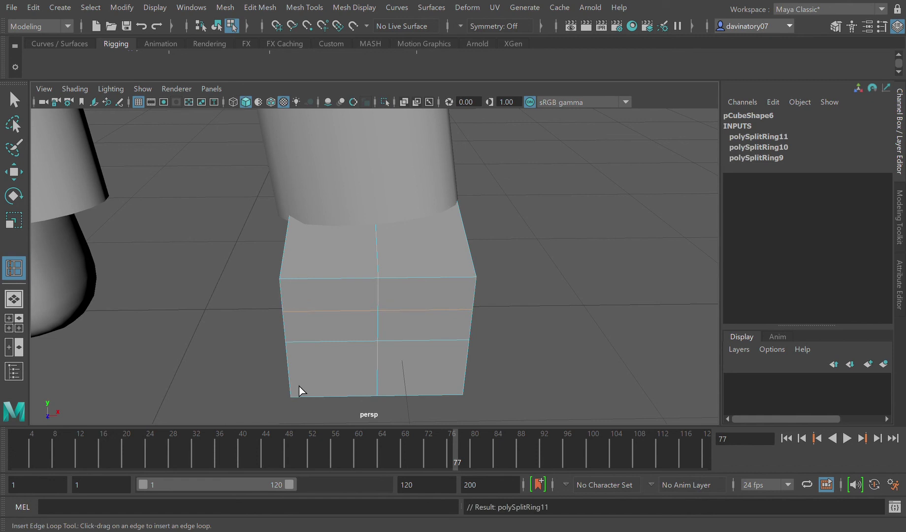
left_click(296, 387)
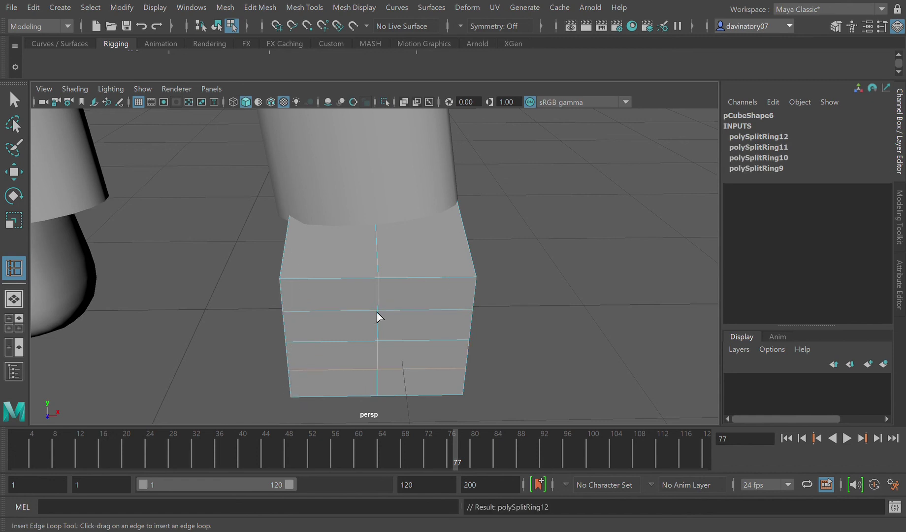
Compare the foot block with and without smooth mesh preview, keep it smoothed and return to object mode.
key("3")
key("1")
key("3")
key("1")
key("3")
key("1")
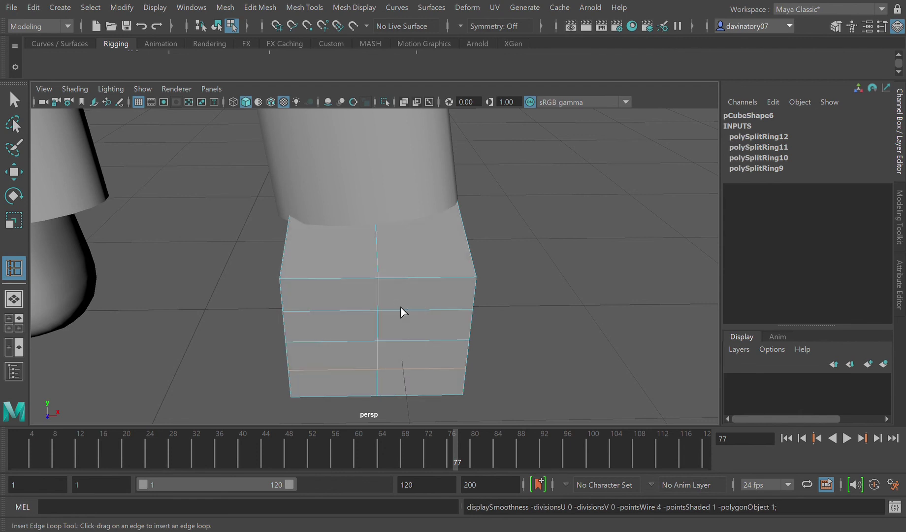
key("3")
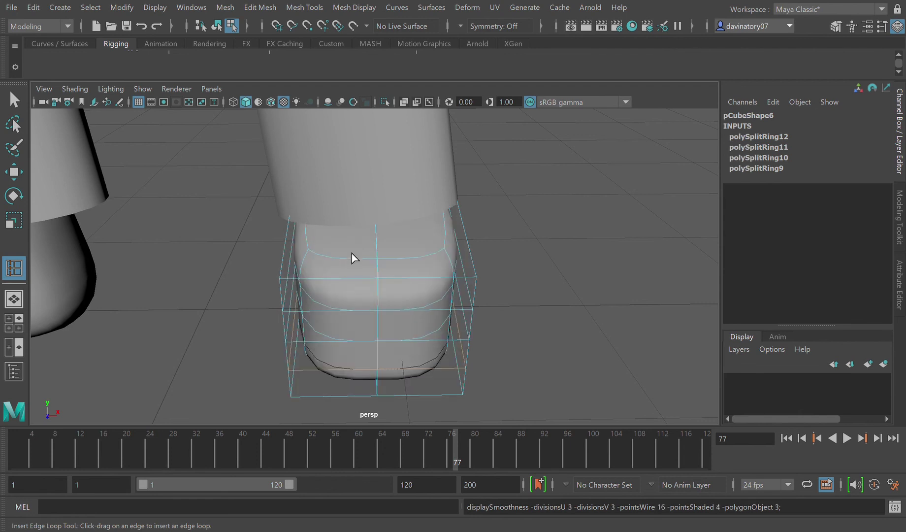
left_click(560, 302)
key("F8")
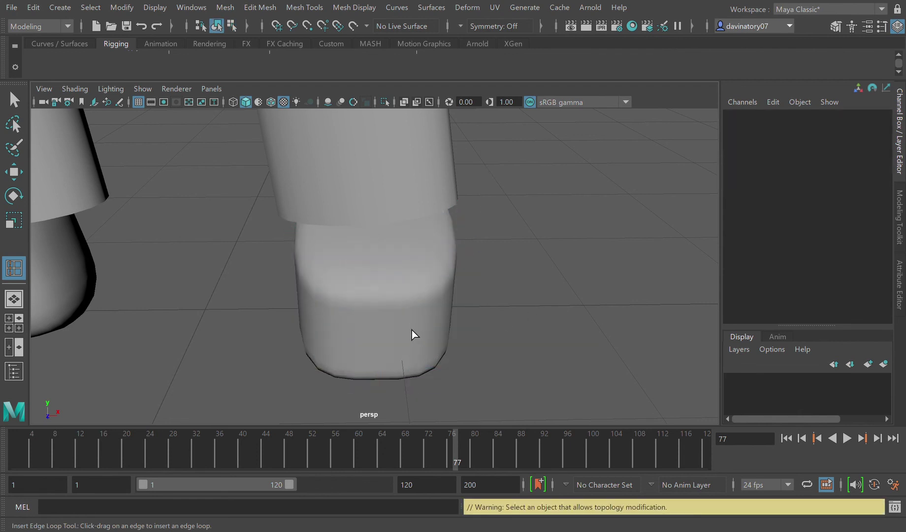
Examine the smoothed foot block from several angles alongside the foot that already has its toe.
left_click(412, 330)
left_click_drag(419, 334, 504, 261, "alt")
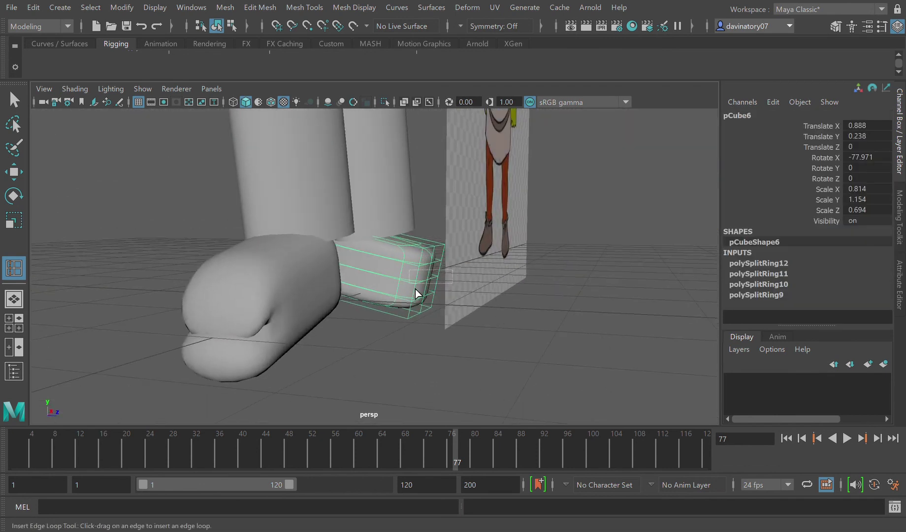
left_click(493, 308)
left_click(391, 298)
left_click(459, 281)
left_click_drag(480, 311, 373, 287, "alt")
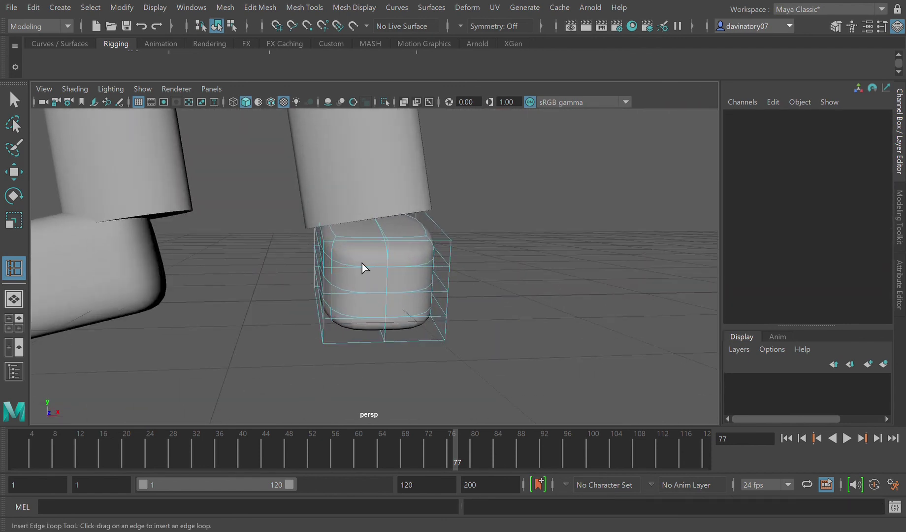
left_click(362, 267)
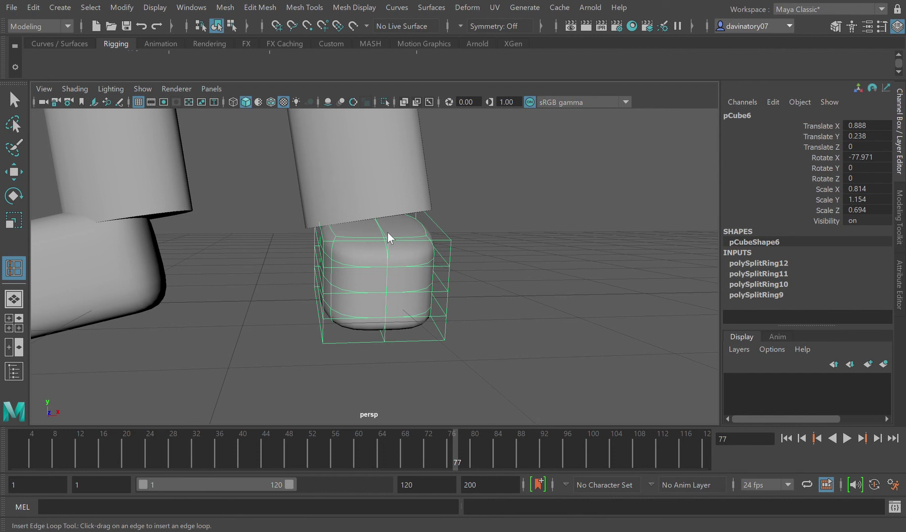
left_click(399, 272)
left_click_drag(399, 295, 376, 298, "alt")
left_click(376, 296)
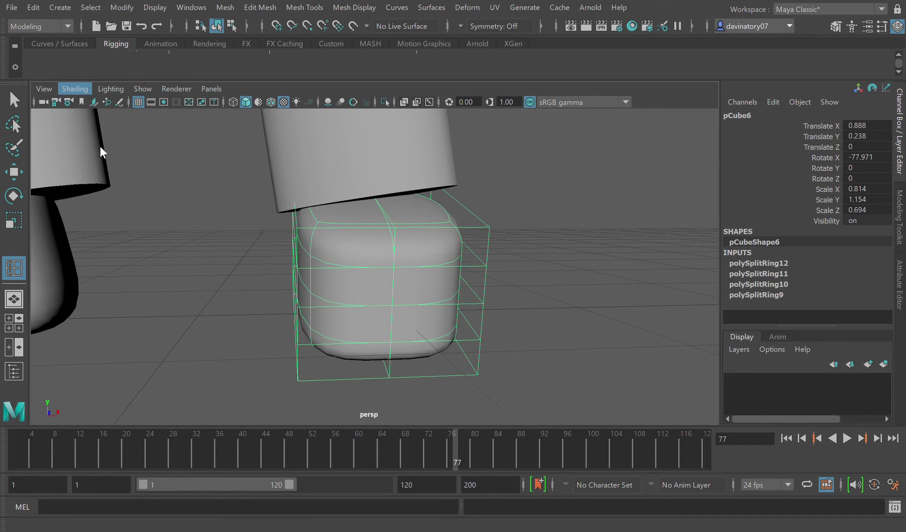
left_click(212, 162)
left_click(287, 104)
left_click(355, 255)
scroll(355, 256, "down", 8)
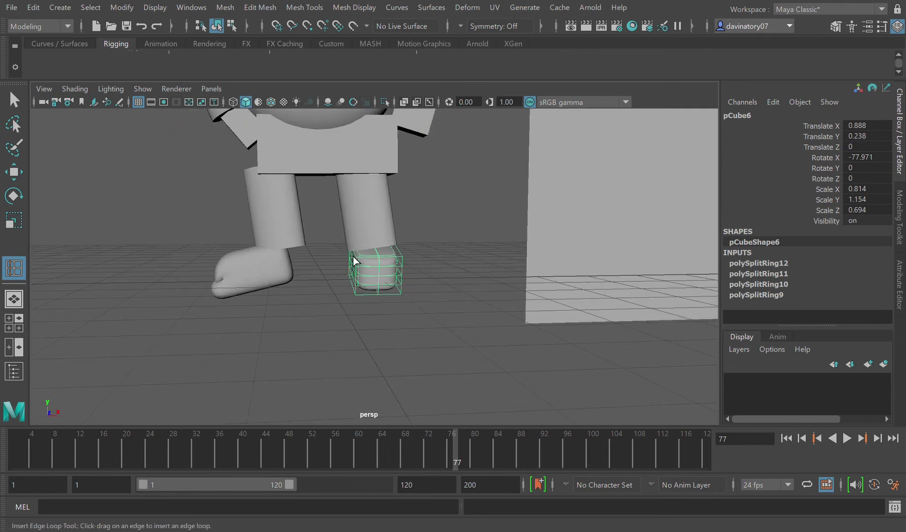
scroll(345, 271, "up", 6)
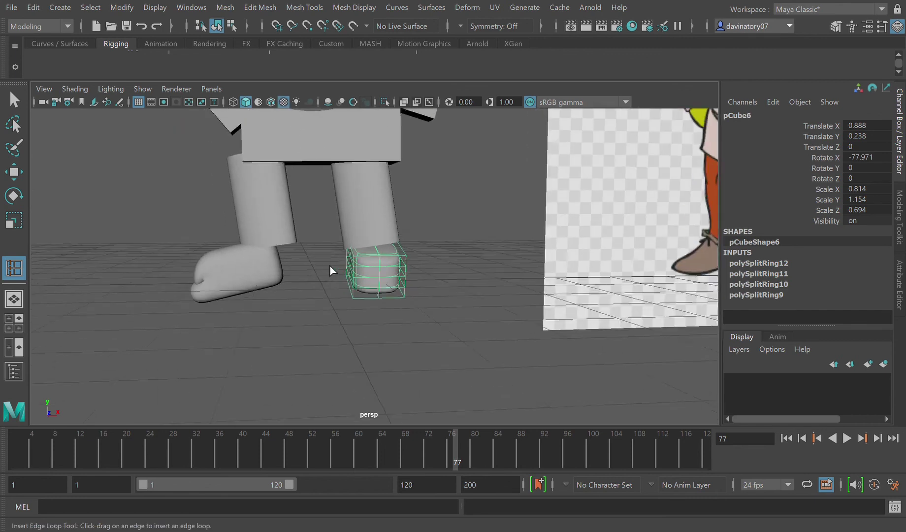
left_click(151, 107)
key("ctrl+z")
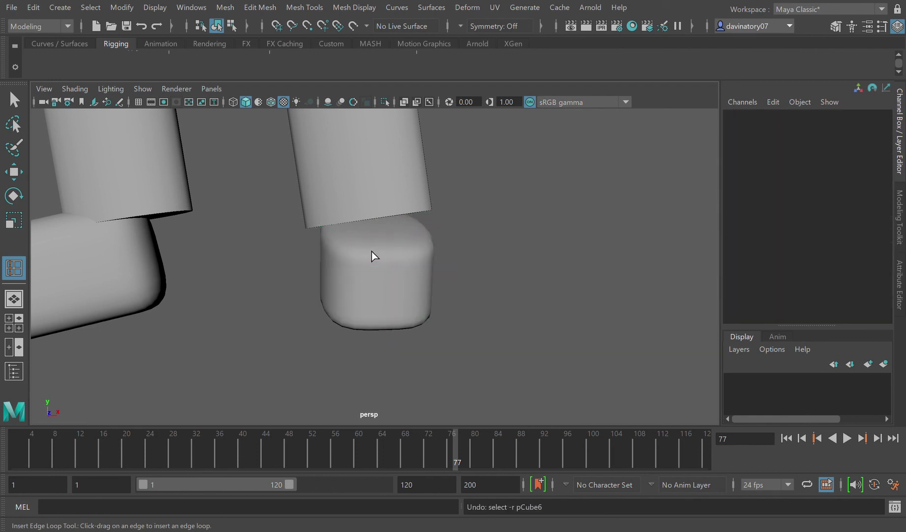
left_click(139, 102)
Compare the shapes of both feet with each other and with the boots in the reference image.
scroll(325, 218, "down", 1)
scroll(324, 220, "down", 5)
scroll(418, 305, "up", 5)
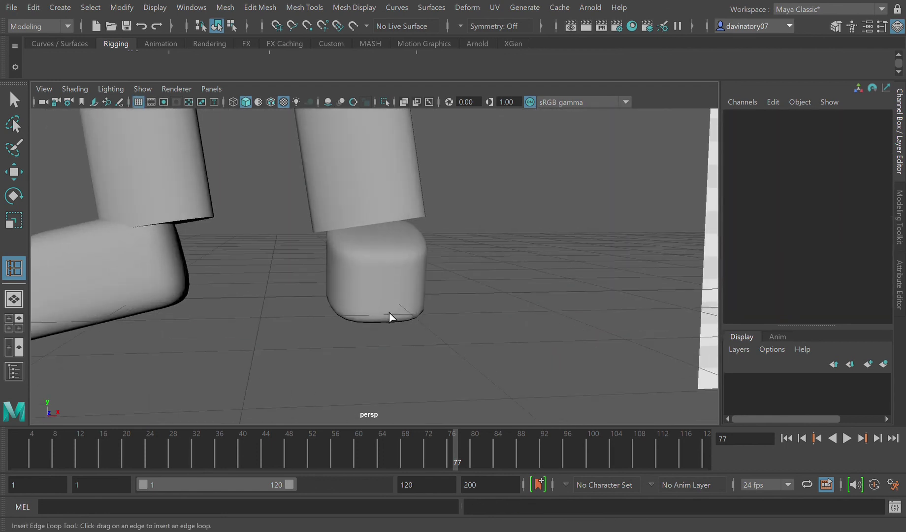
left_click(388, 312)
scroll(388, 315, "up", 2)
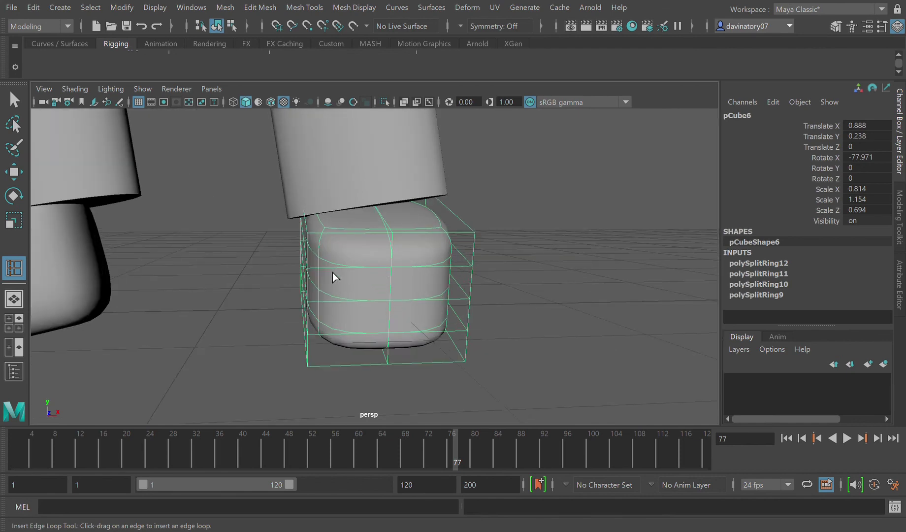
left_click_drag(132, 194, 120, 333, "alt")
left_click(120, 333)
scroll(120, 335, "down", 5)
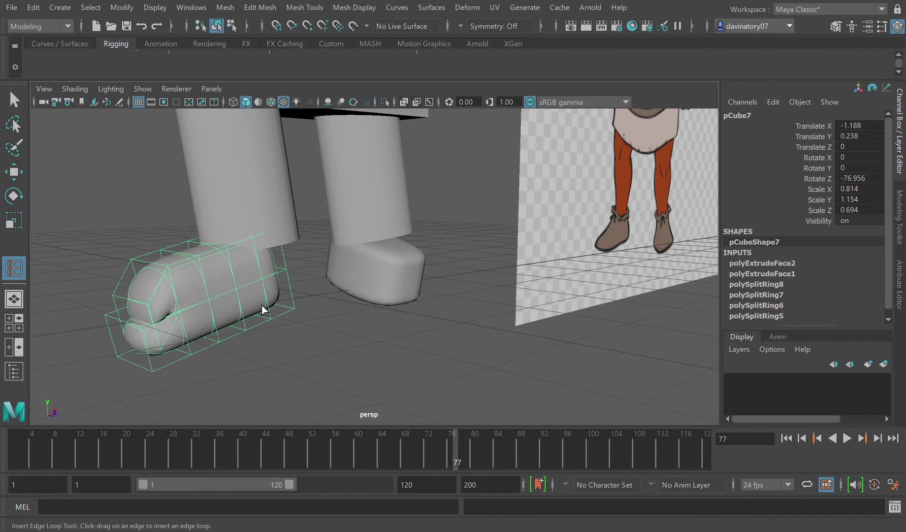
scroll(445, 294, "up", 3)
scroll(433, 300, "up", 2)
left_click(408, 312)
left_click_drag(408, 312, 404, 337, "alt")
scroll(412, 325, "down", 5)
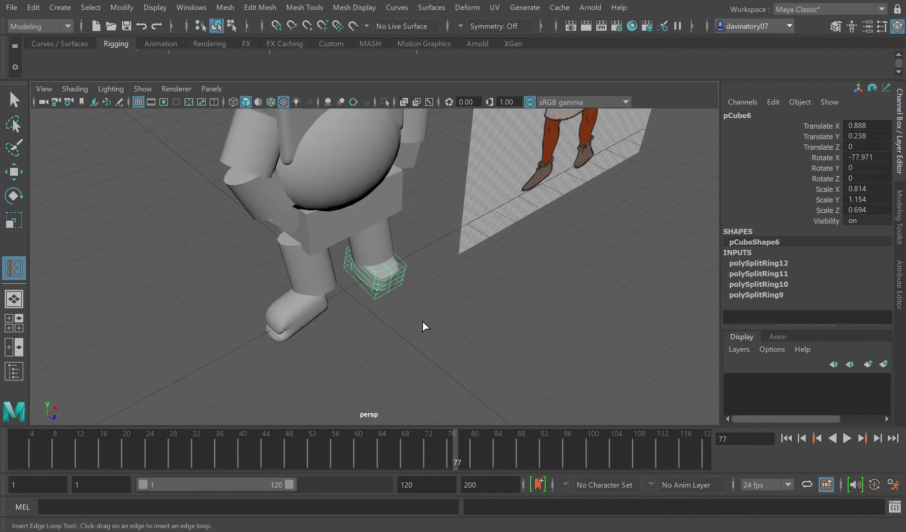
left_click(376, 268)
left_click_drag(411, 280, 390, 269, "alt")
left_click(391, 273)
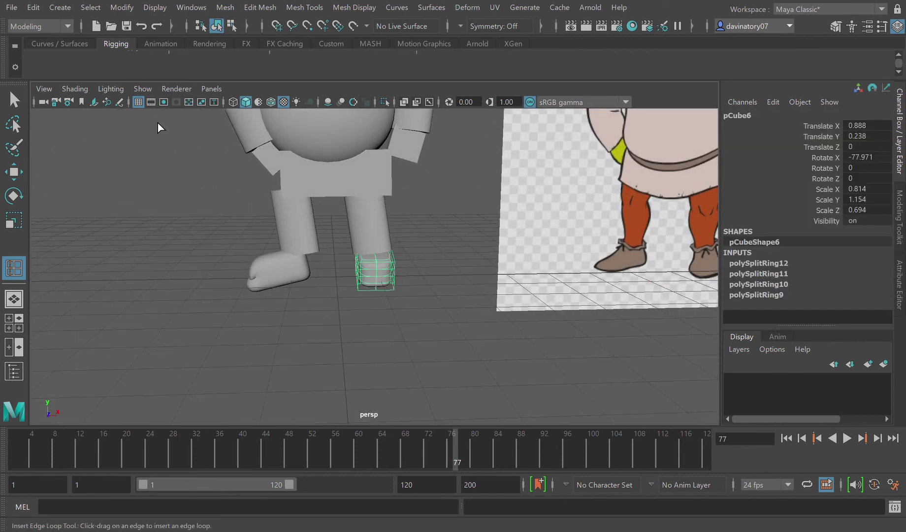
Try the wireframe and wireframe-on-shaded displays in the viewport and return to plain shaded display.
key("4")
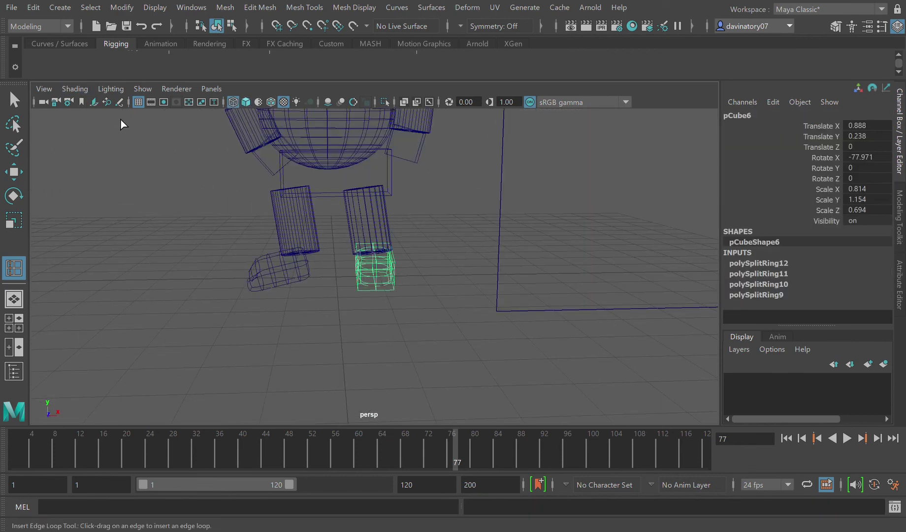
key("5")
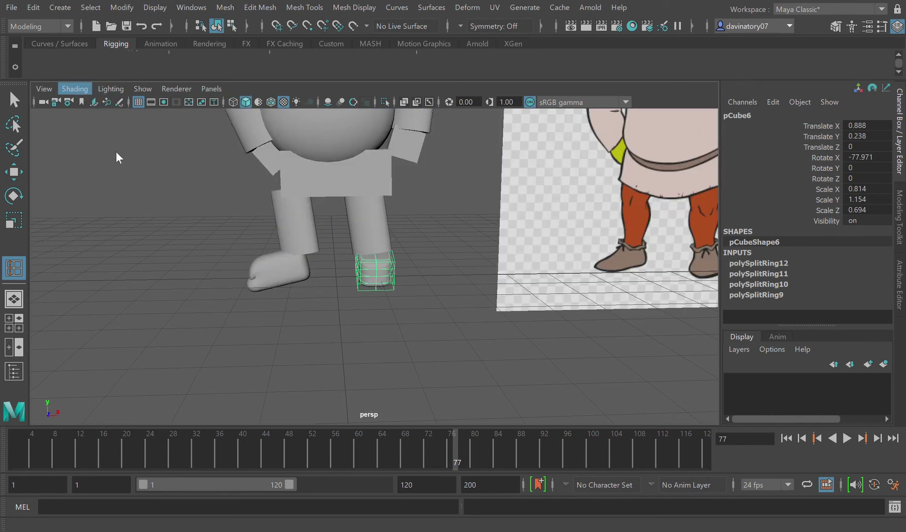
key("4")
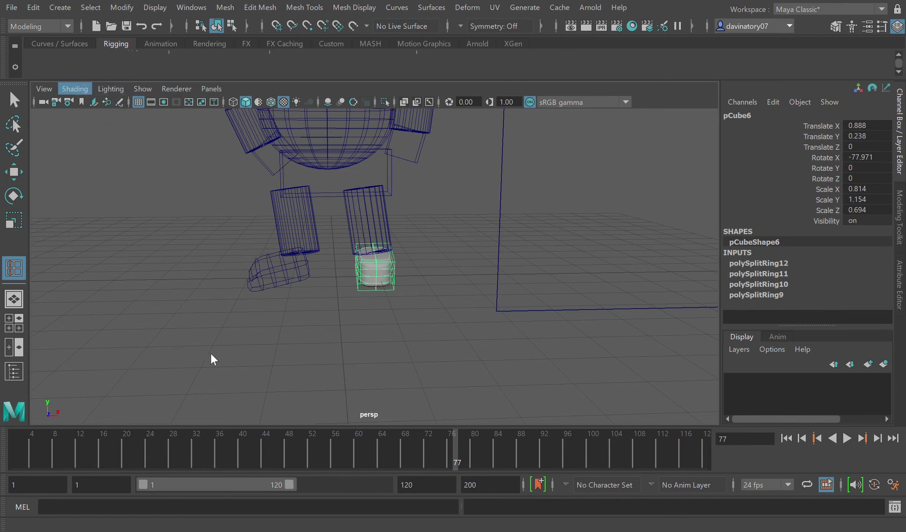
left_click(277, 352)
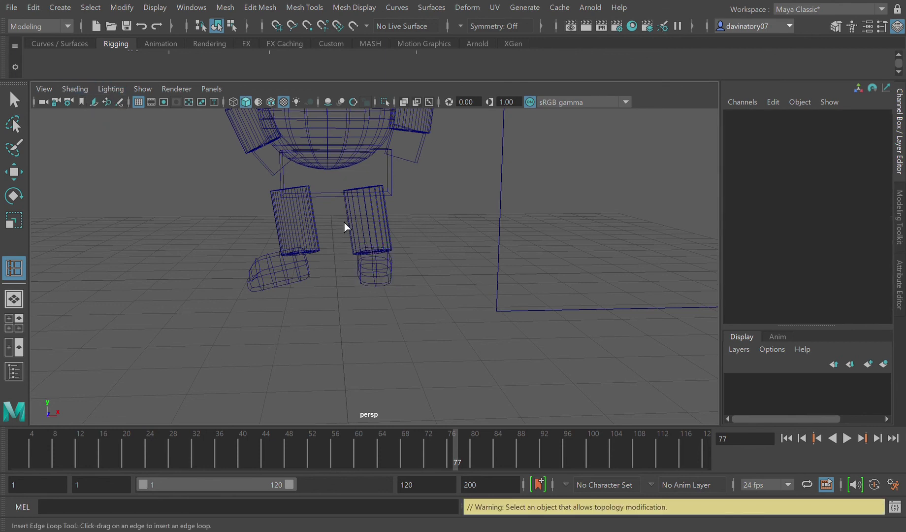
key("5")
left_click(371, 272)
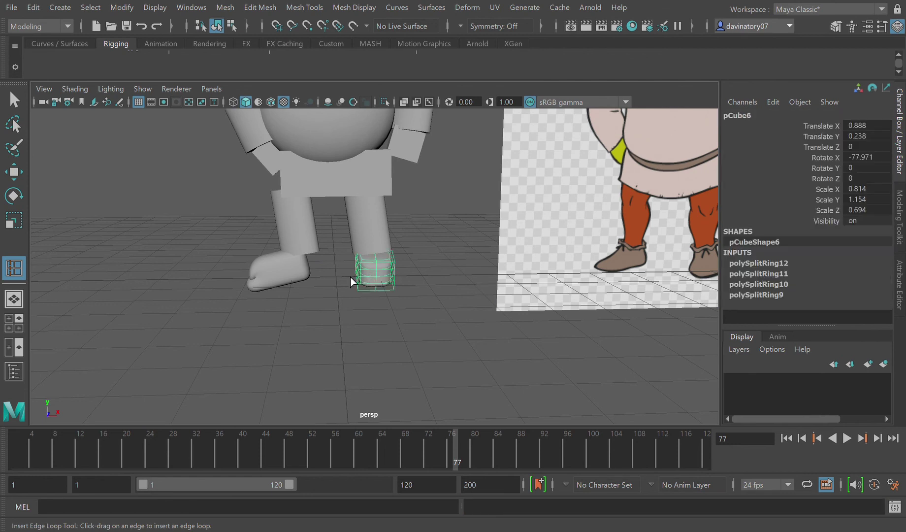
left_click(149, 214)
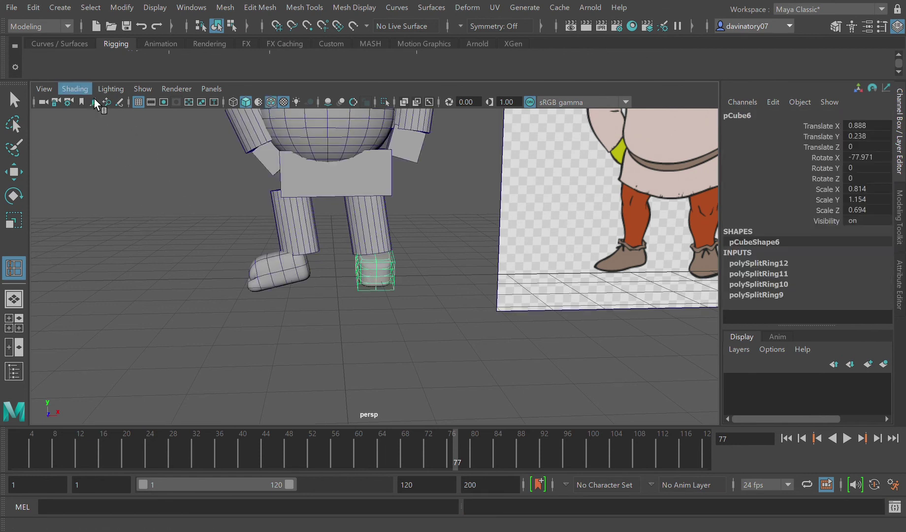
left_click(146, 209)
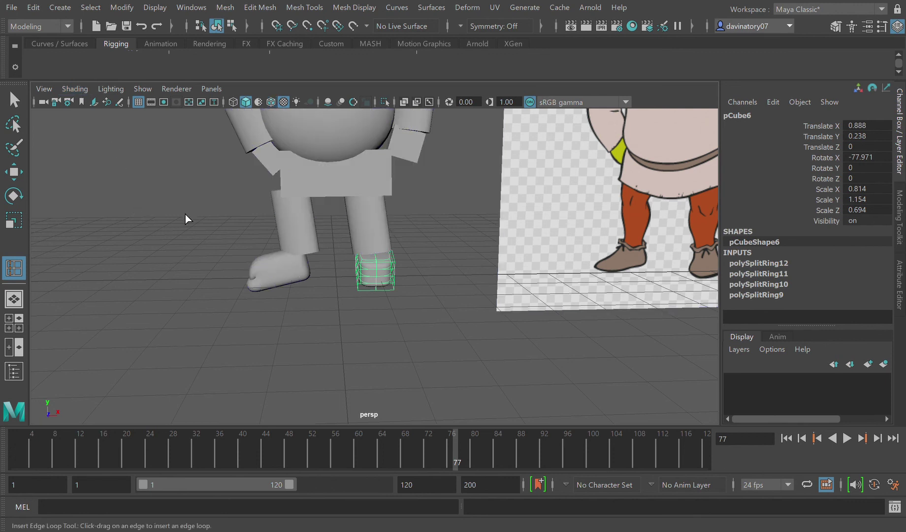
left_click(356, 319)
left_click(379, 274)
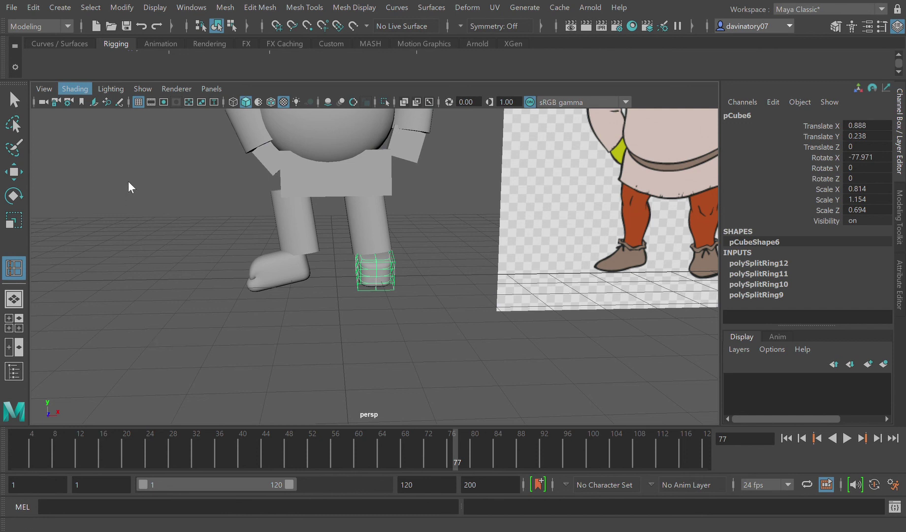
Return the foot block to unsmoothed display and insert a lengthwise edge loop between its middle loop and its inner side.
left_click(364, 335)
left_click_drag(364, 334, 383, 349, "alt")
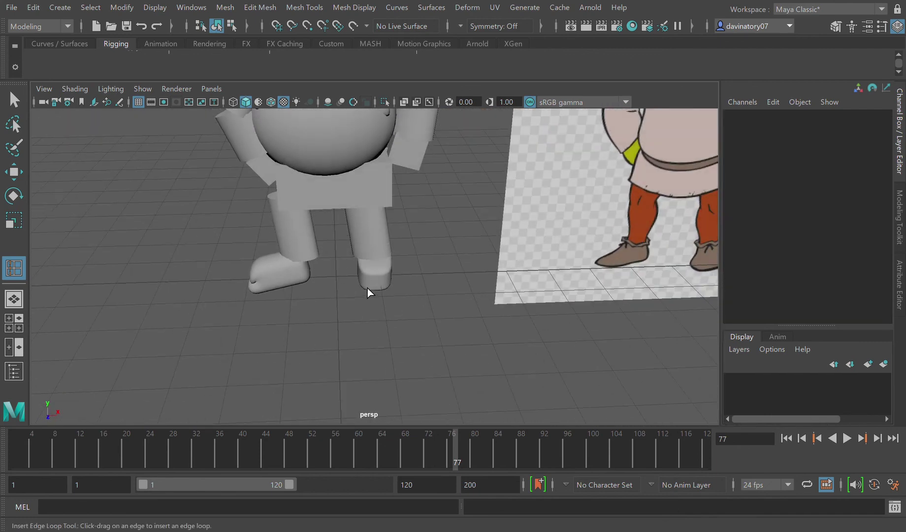
left_click(373, 285)
left_click(362, 295)
scroll(370, 306, "up", 3)
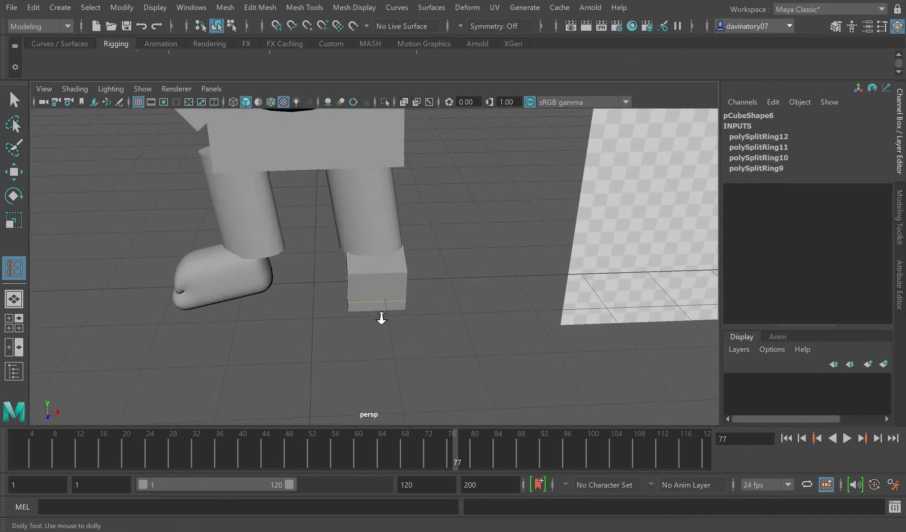
scroll(375, 313, "up", 2)
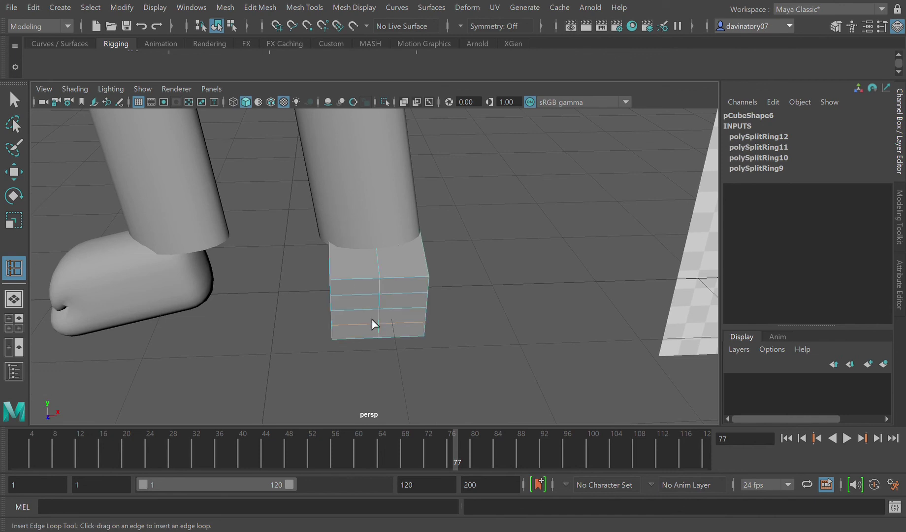
left_click(362, 306)
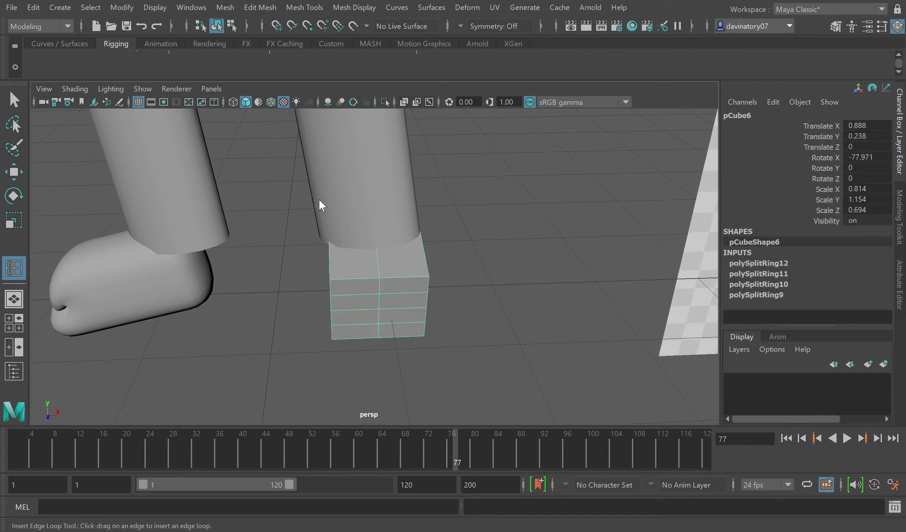
left_click(351, 328)
left_click_drag(362, 323, 377, 269, "alt")
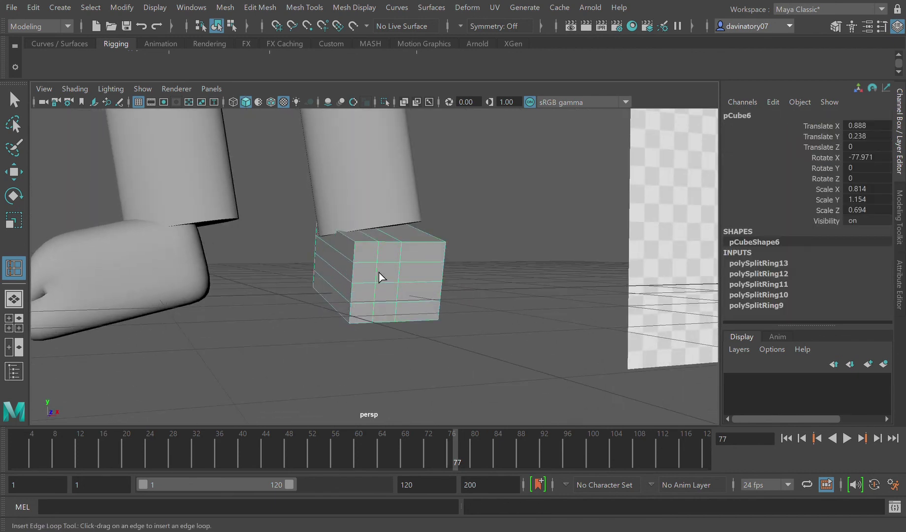
Undo the last edge loop on the foot block and display the block with smooth preview.
key("ctrl+z")
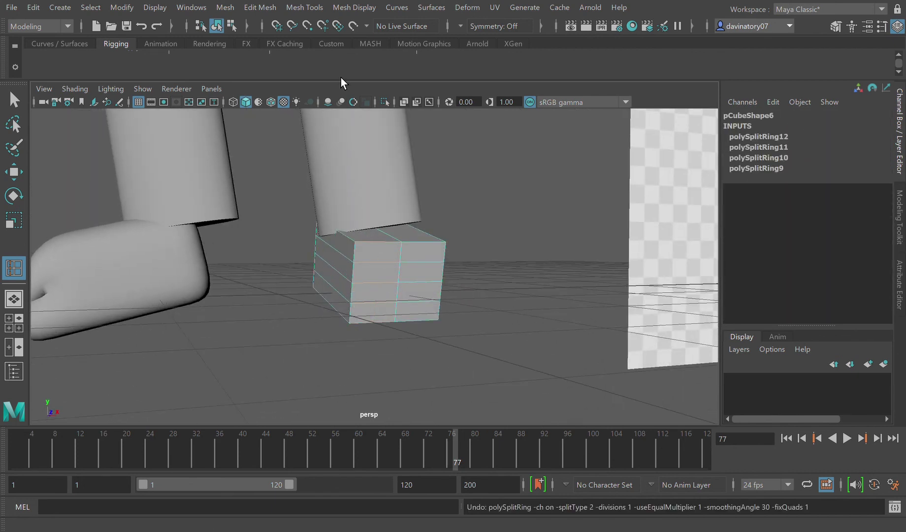
left_click(14, 100)
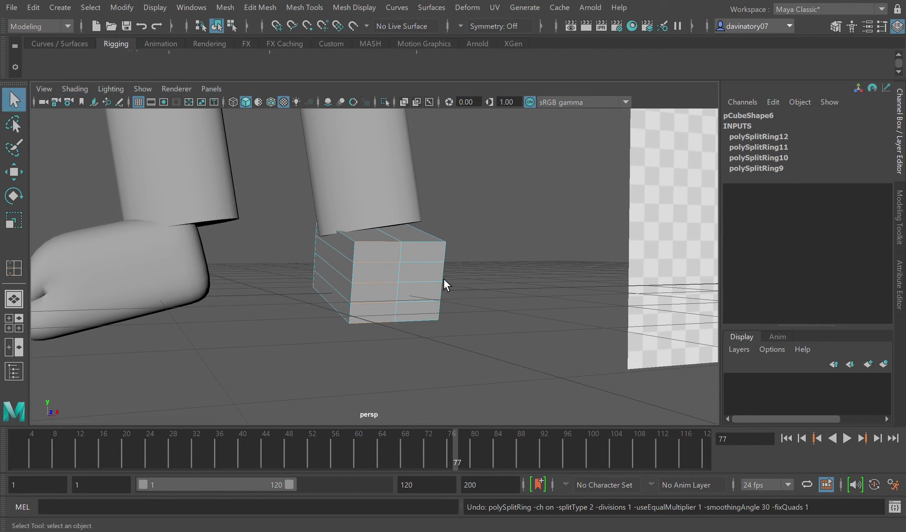
right_click_drag(381, 273, 448, 164)
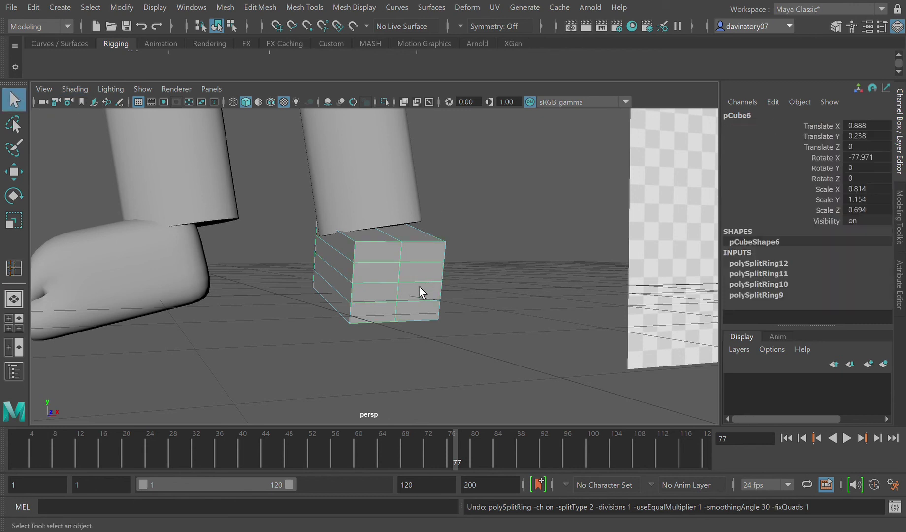
key("3")
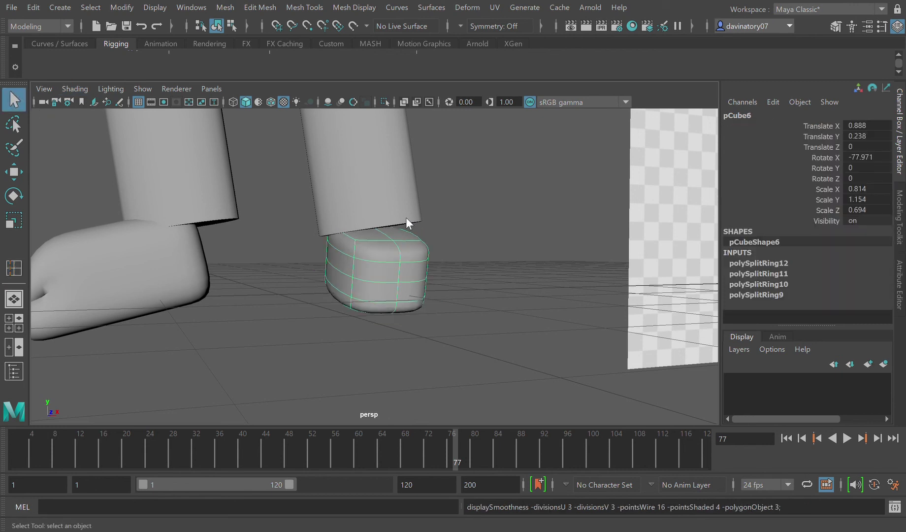
Try to move part of the smoothed foot block sideways toward the other foot, and undo the move.
right_click_drag(406, 217, 393, 257)
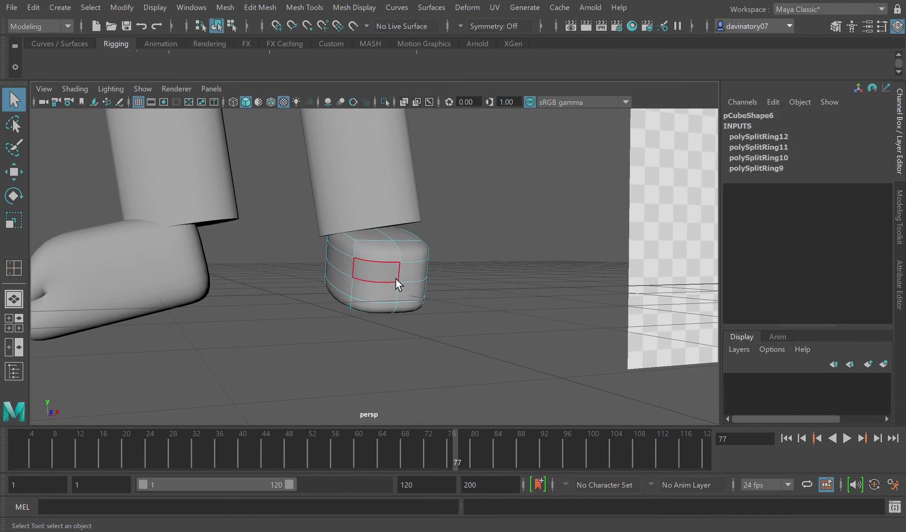
key("Caps_Lock")
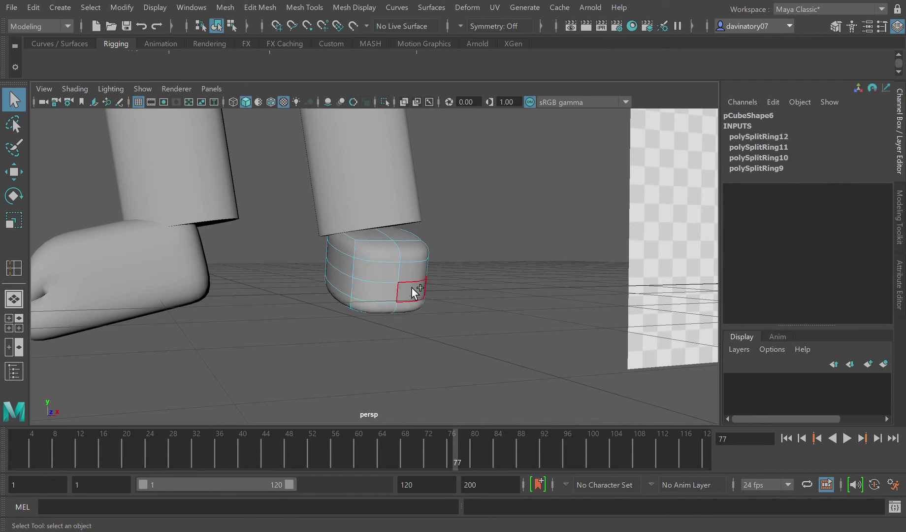
scroll(416, 258, "down", 5)
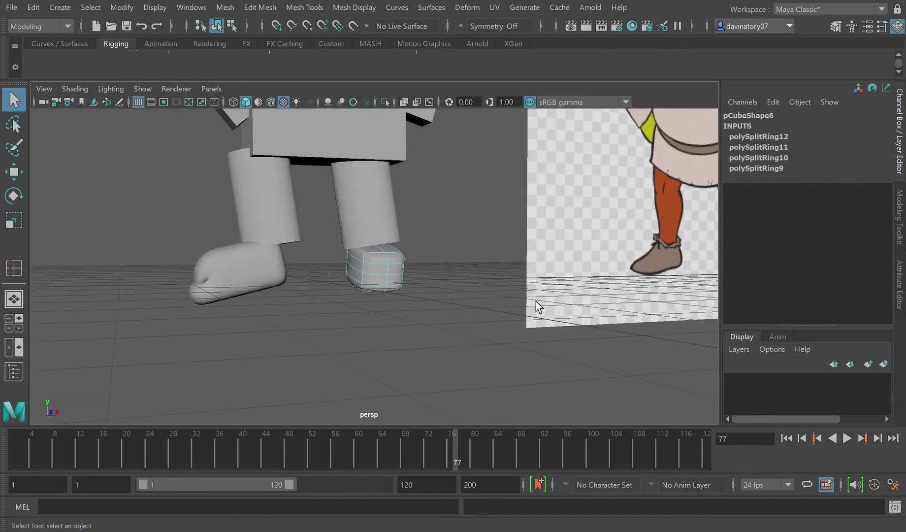
scroll(533, 298, "down", 1)
scroll(522, 316, "up", 5)
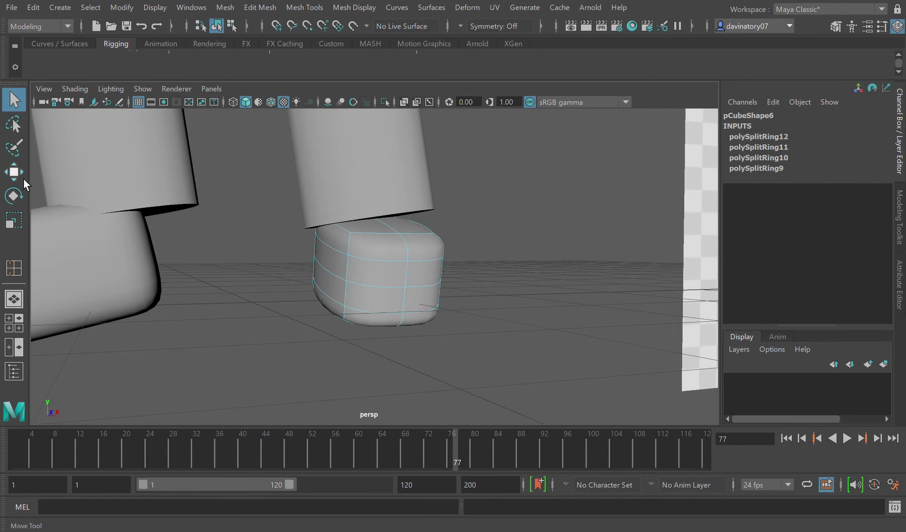
left_click(14, 172)
left_click_drag(433, 280, 311, 285)
key("ctrl+z")
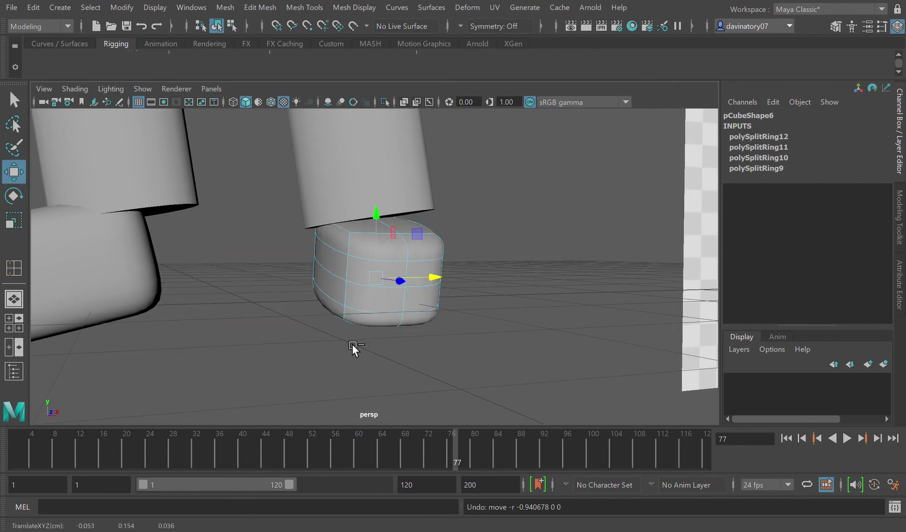
Select the inner column of faces on the foot block's front and move it sideways toward the other foot.
left_click(442, 332)
left_click(380, 253)
left_click(396, 298, "shift")
left_click(404, 320, "shift")
left_click_drag(429, 287, 393, 286)
scroll(456, 325, "down", 3)
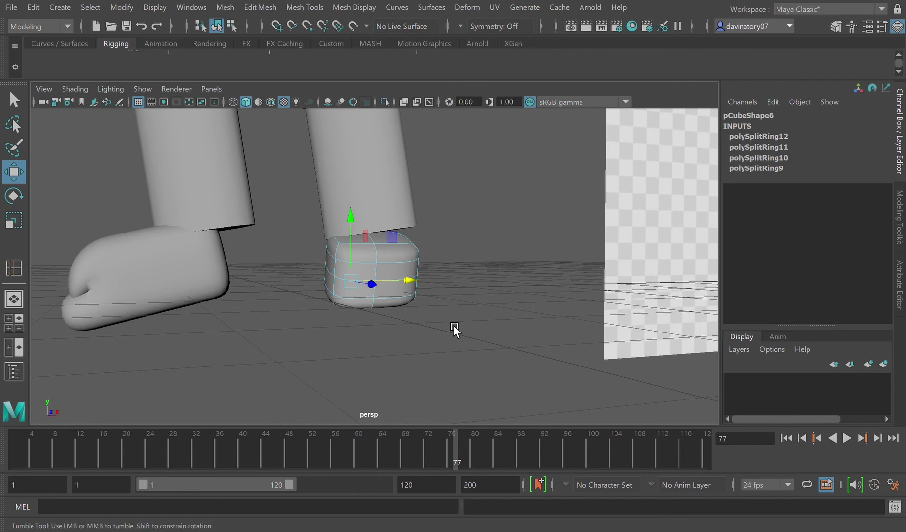
Select the outer column of faces on the foot block's front and move it sideways toward the other foot.
left_click_drag(456, 325, 437, 331, "alt")
left_click(378, 266)
left_click(383, 289, "shift")
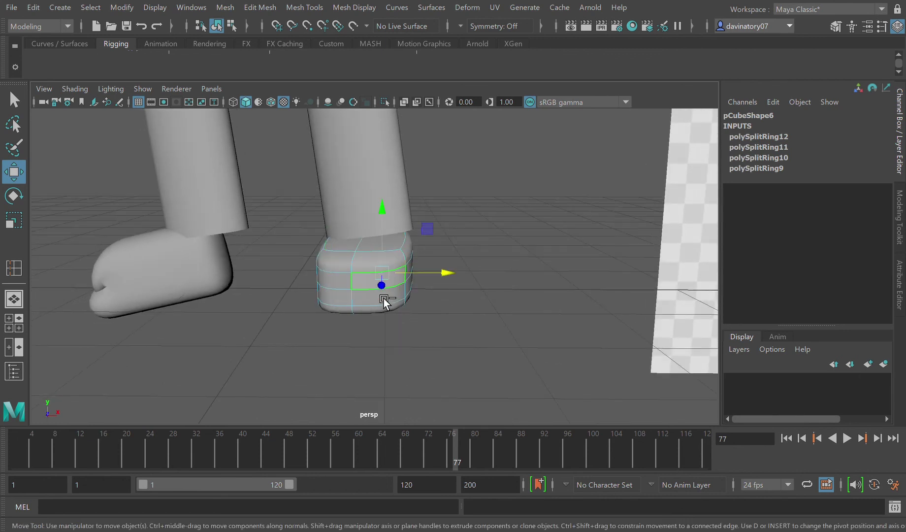
left_click(390, 311)
left_click_drag(438, 289, 327, 316)
Select the outer column of faces on the foot block's rear and move it sideways toward the other foot.
left_click(368, 275)
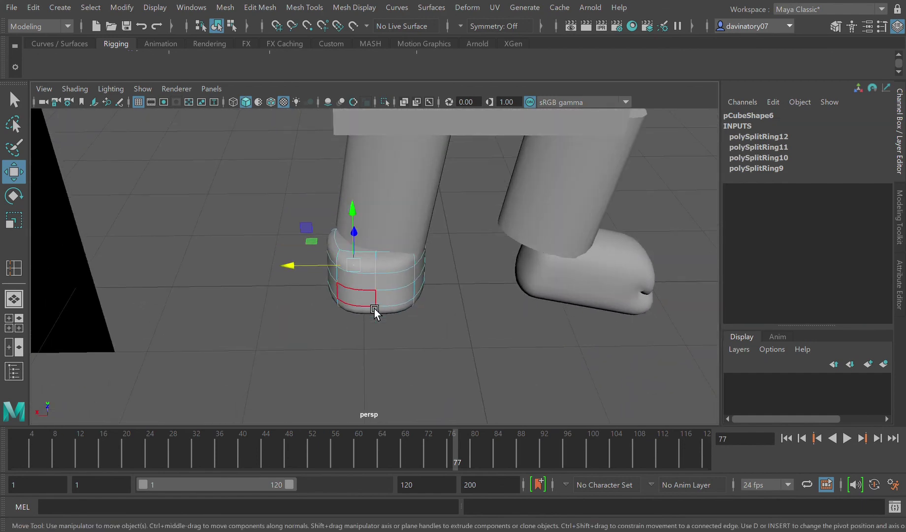
left_click(362, 289, "shift")
left_click(364, 301, "shift")
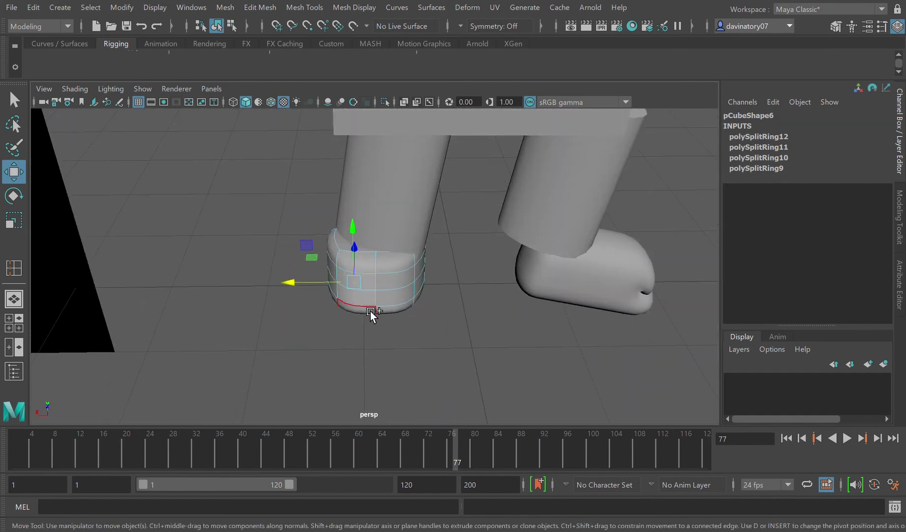
left_click(371, 312, "shift")
left_click(410, 306, "shift")
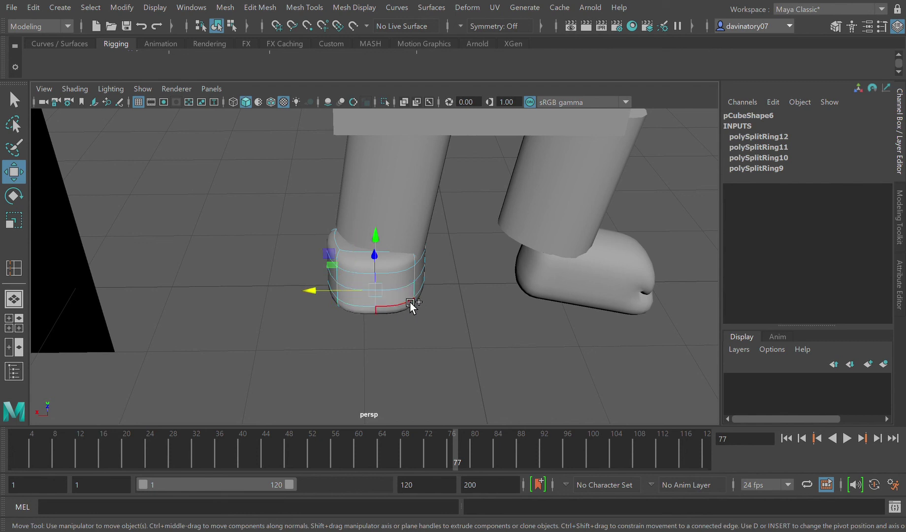
left_click(408, 307, "ctrl")
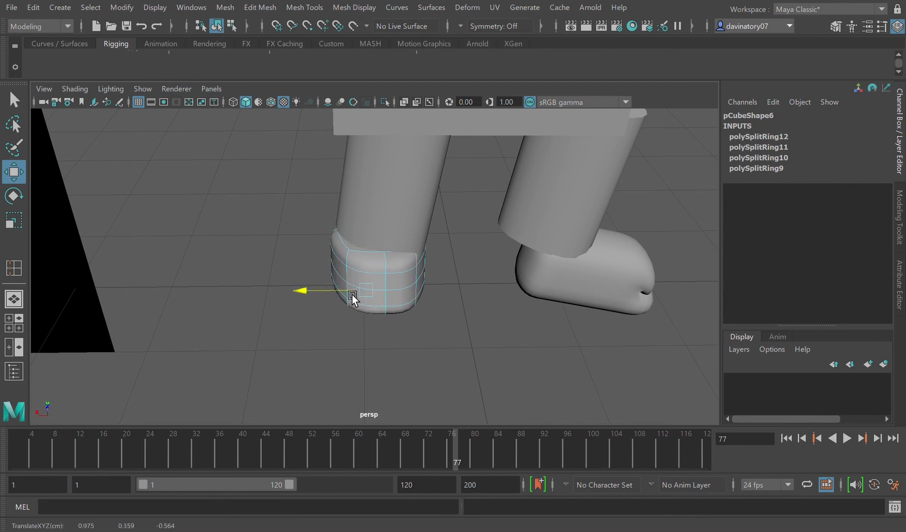
Adjust the inner column of faces on the foot block's rear sideways and return to object selection.
left_click(412, 311)
left_click(401, 299, "shift")
left_click(399, 283, "shift")
left_click(399, 264, "shift")
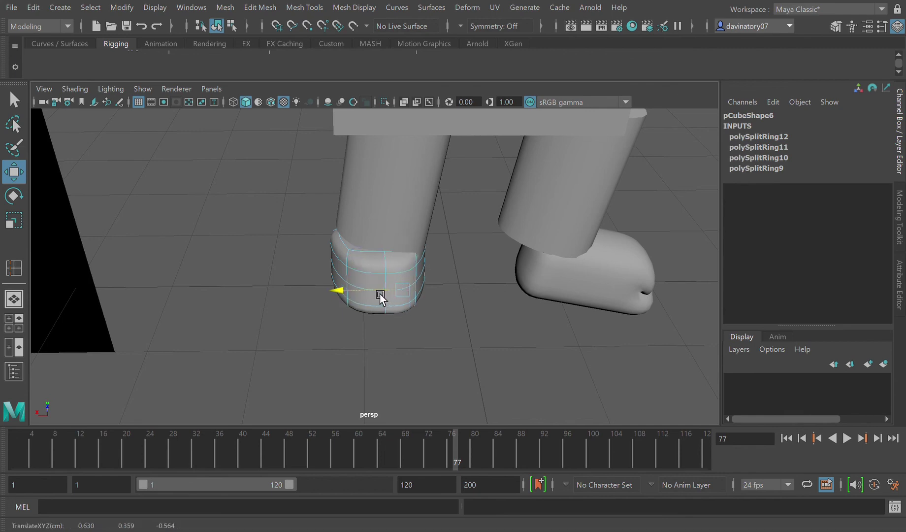
left_click_drag(371, 297, 398, 296, "alt")
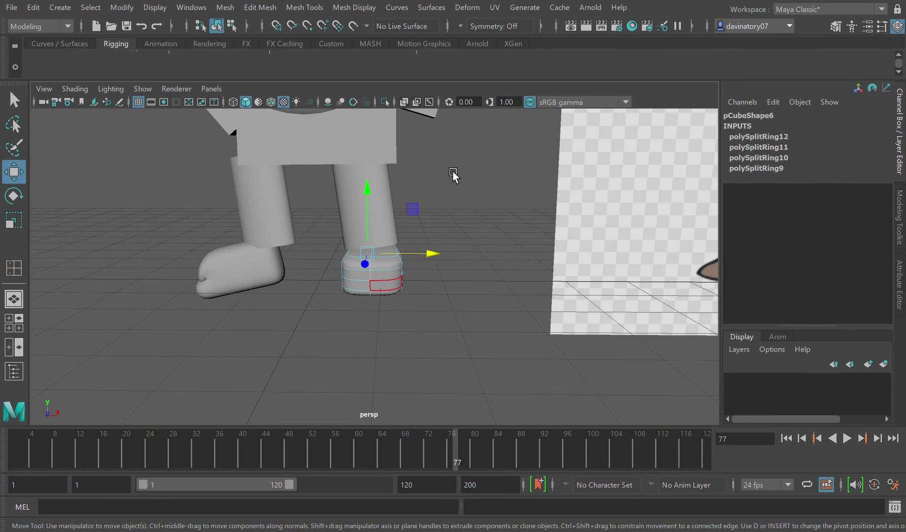
key("F8")
scroll(438, 245, "down", 3)
left_click(18, 102)
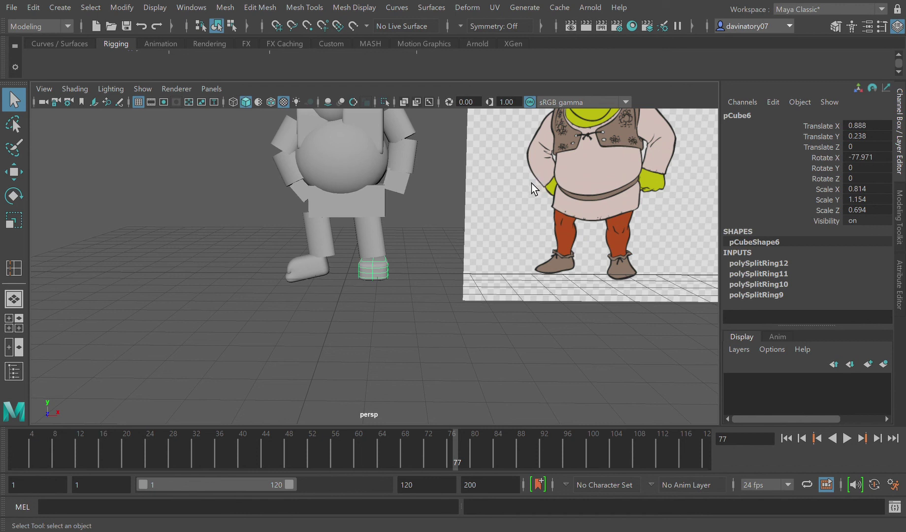
Insert edge loops in the hip block: one vertical at the center, one horizontal at mid-height and one vertical in each half.
left_click(334, 217)
key("f")
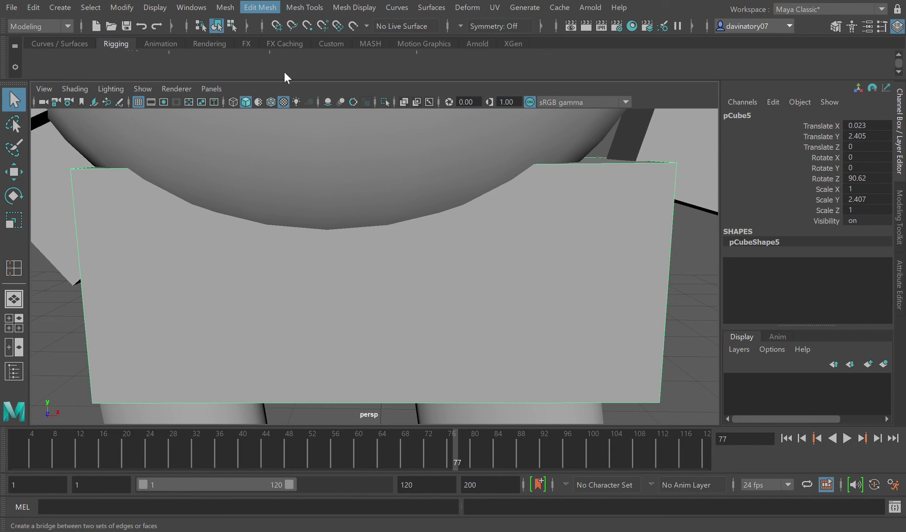
left_click(304, 8)
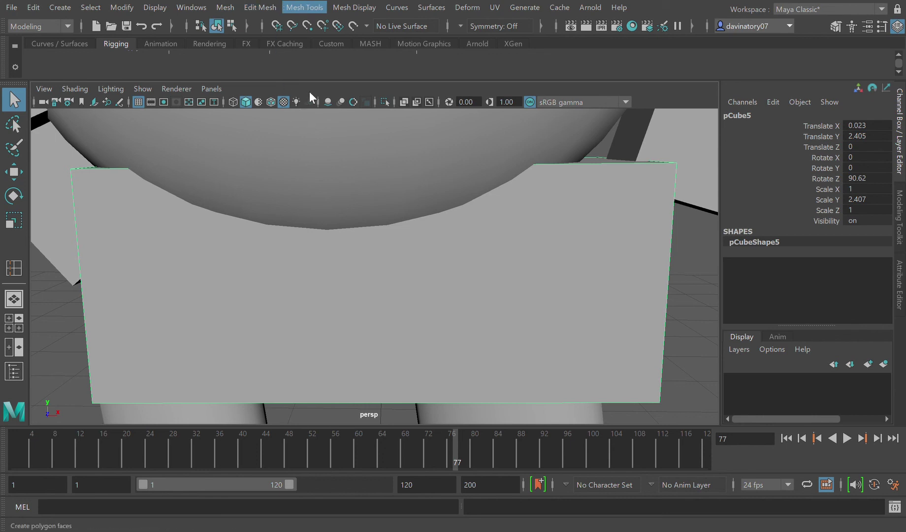
left_click(316, 122)
left_click(96, 172)
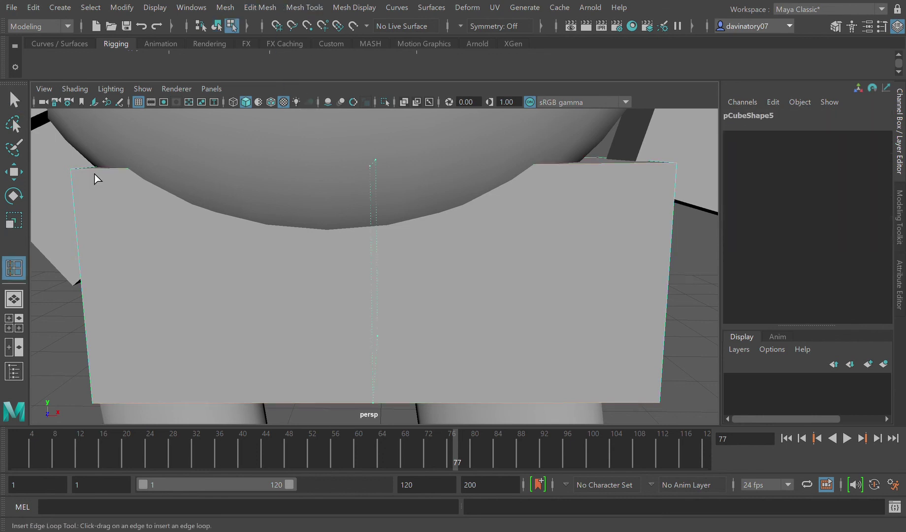
left_click(79, 187)
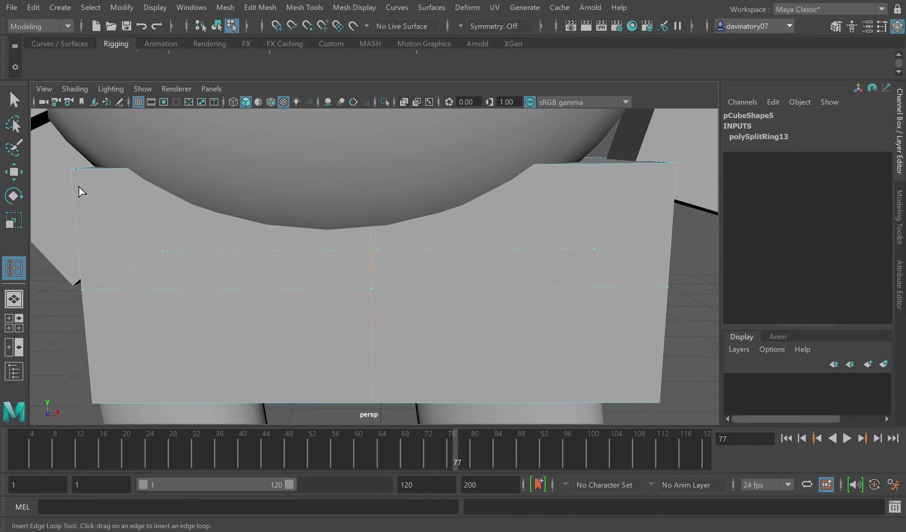
left_click(651, 168)
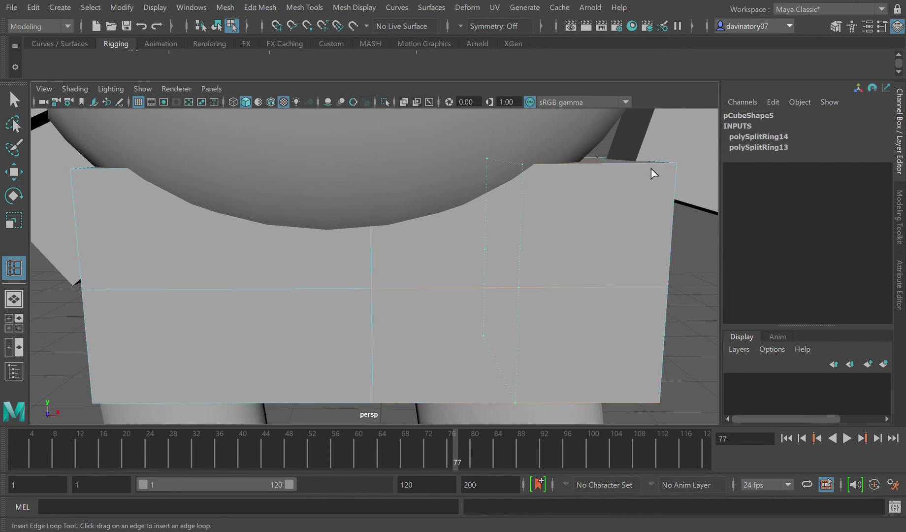
left_click(137, 179)
Display the hip block with smooth preview and leave the Insert Edge Loop tool.
key("3")
scroll(545, 337, "down", 12)
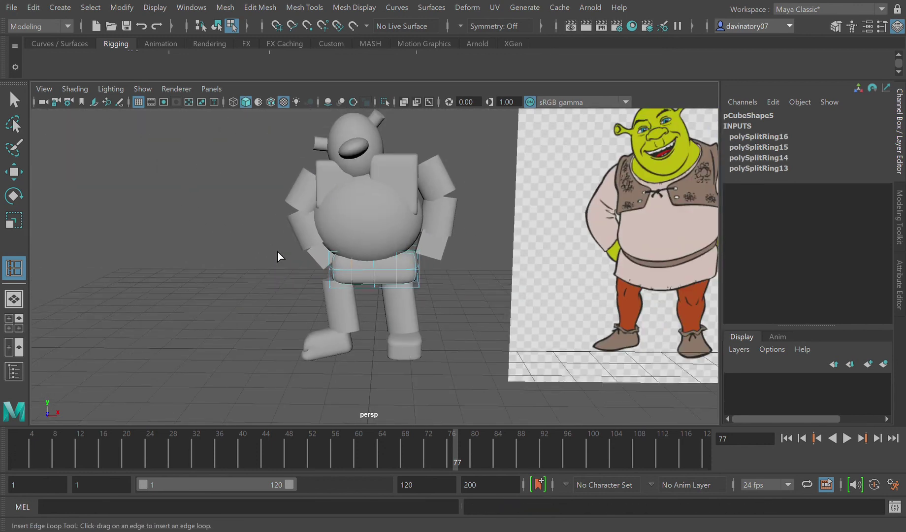
left_click(165, 198)
left_click(13, 100)
Move the hip block's two lower front corner vertices outward to flare its lower edge.
left_click(394, 270)
scroll(391, 293, "up", 8)
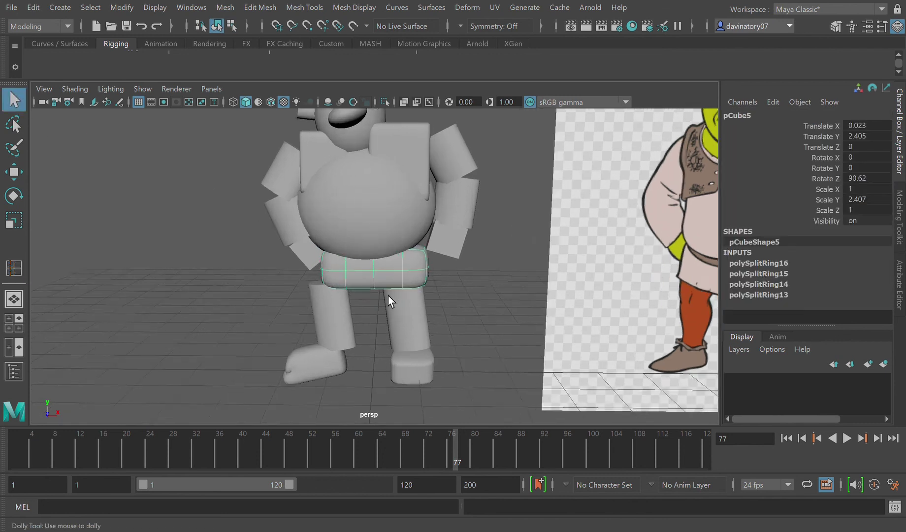
key("F9")
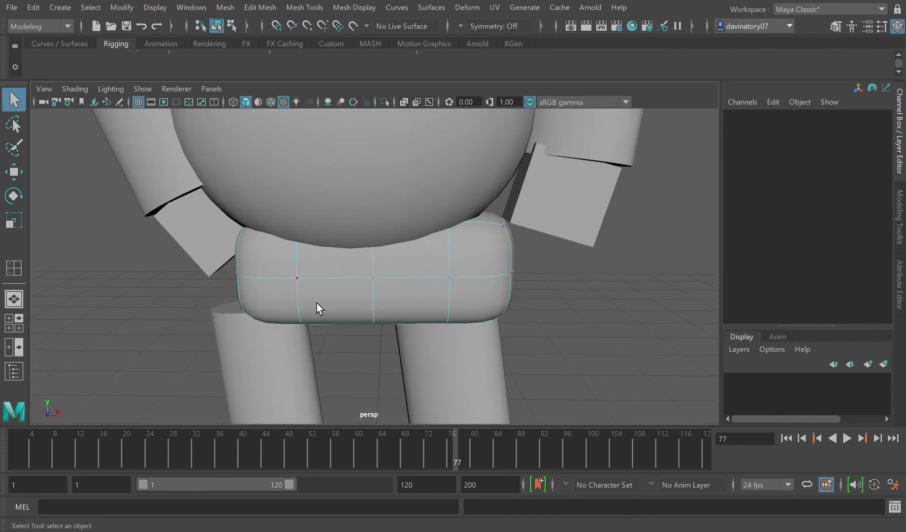
scroll(324, 361, "down", 7)
scroll(335, 342, "up", 6)
left_click_drag(340, 363, 289, 309, "alt")
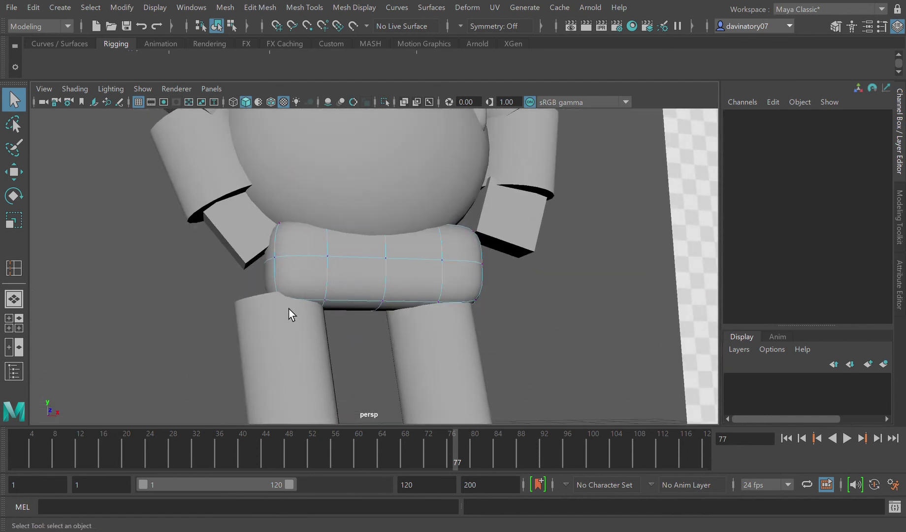
left_click(285, 297)
left_click(14, 172)
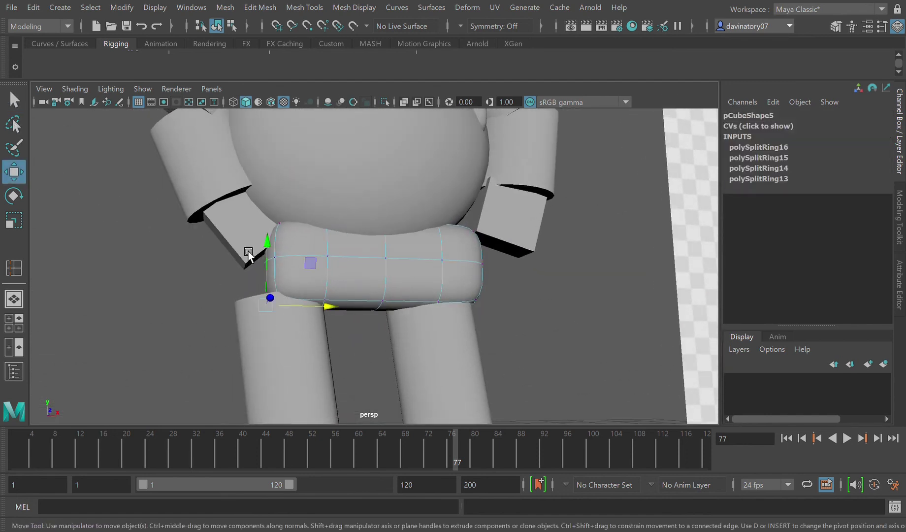
left_click_drag(340, 310, 261, 310)
left_click_drag(401, 311, 443, 324, "alt")
left_click(475, 310)
left_click_drag(538, 337, 589, 329)
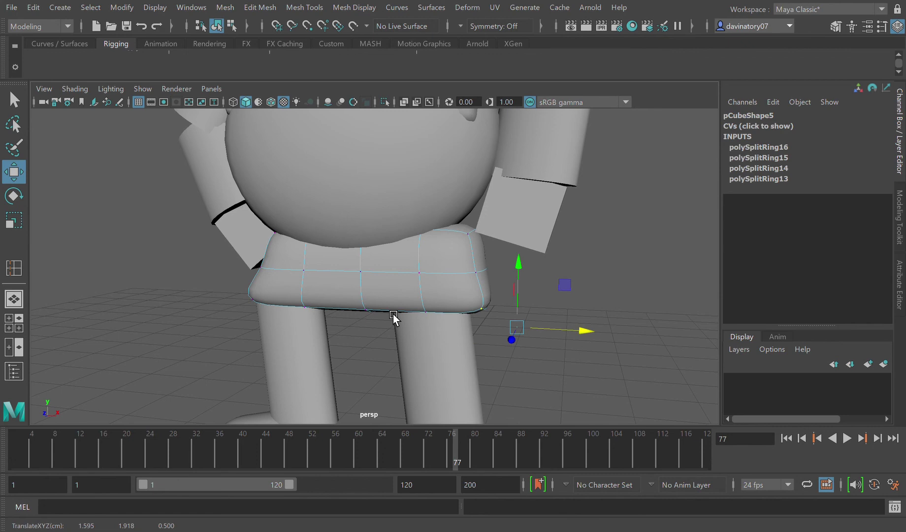
Move the vertex at the middle of the hip block's lower front edge downward and return to object selection.
left_click(380, 313)
left_click_drag(374, 268, 448, 246)
scroll(433, 338, "down", 4)
key("F8")
Select the hand block below the forearm beside the reference image and frame it in the view.
left_click(445, 256)
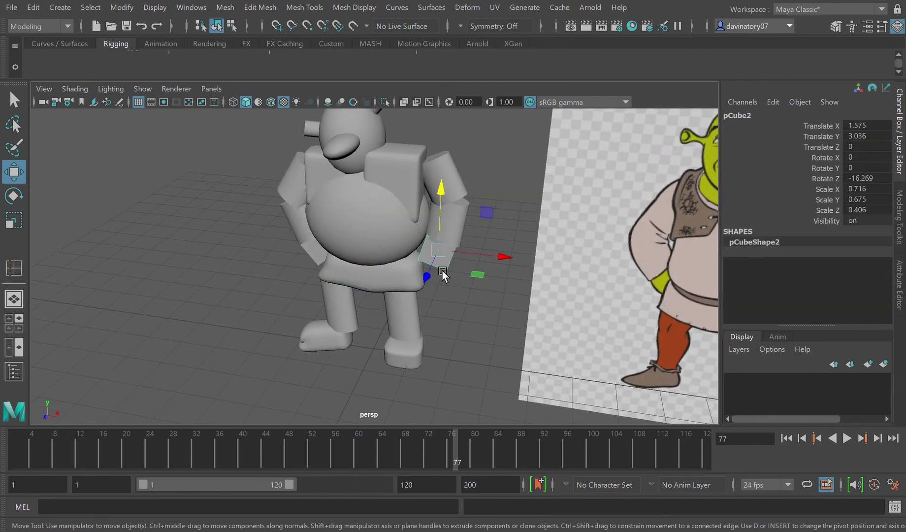
key("f")
left_click_drag(436, 285, 378, 267, "alt")
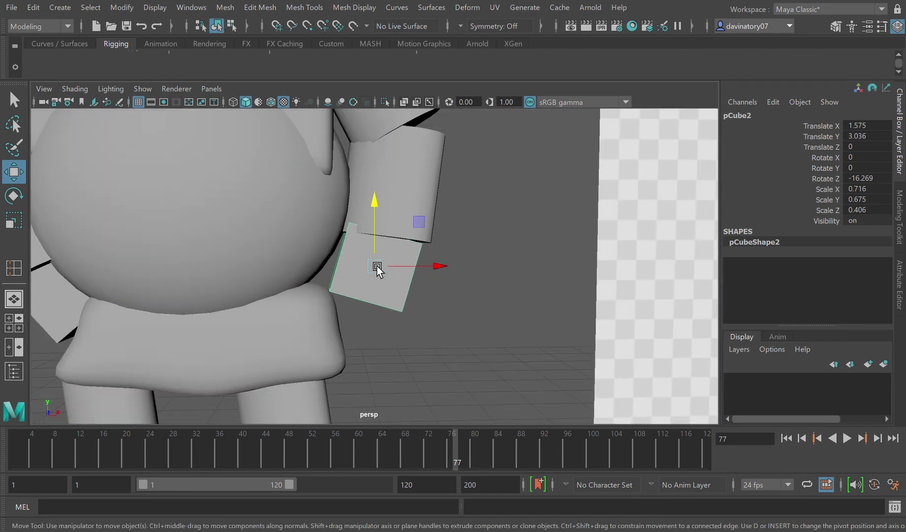